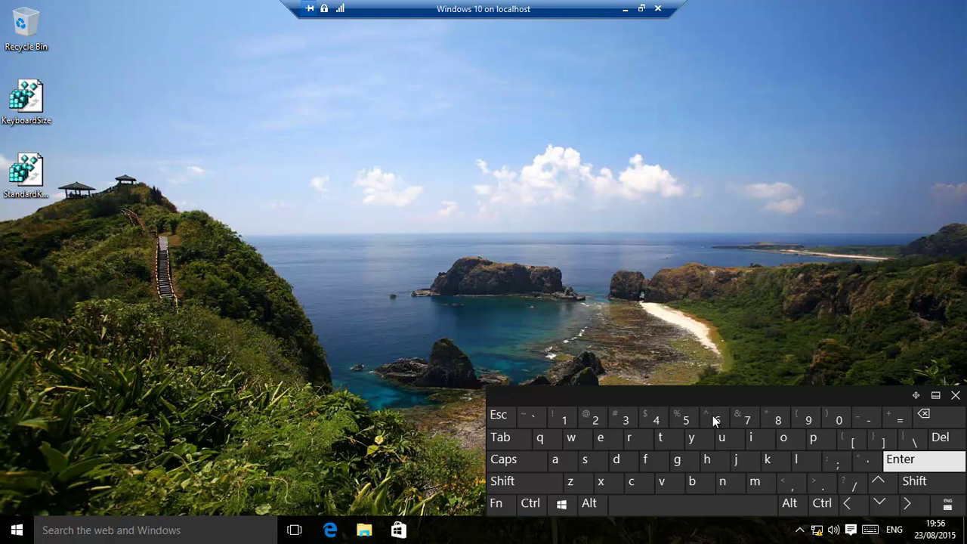
Show the touch keyboard's function keys, and switch it to the compact layout and back to the full standard layout.
{"action": "left_click", "coordinate": [492, 503]}
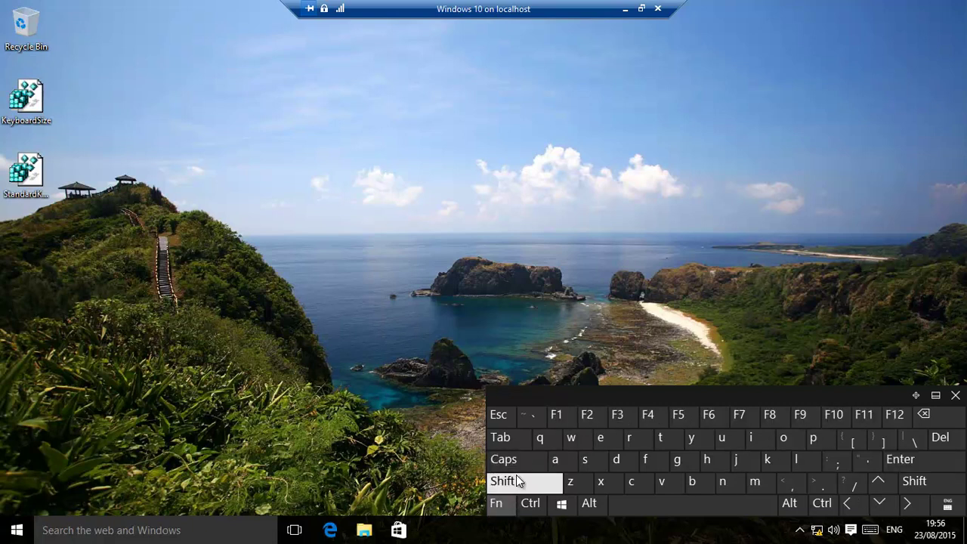
{"action": "left_click", "coordinate": [948, 505]}
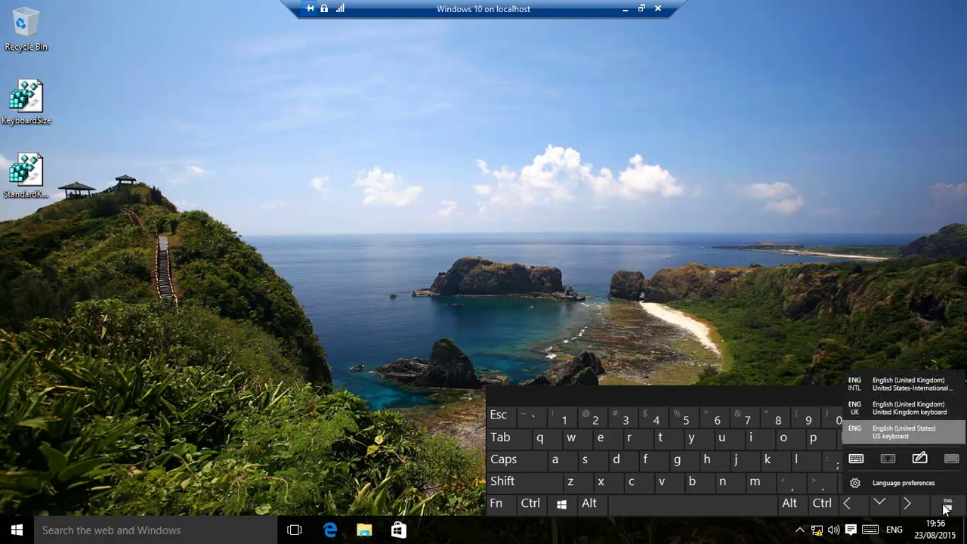
{"action": "left_click", "coordinate": [857, 459]}
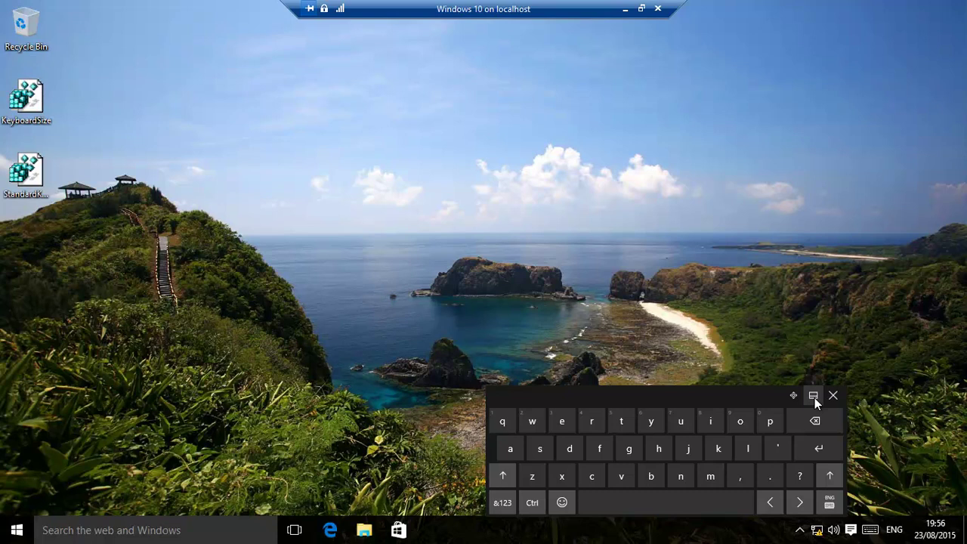
{"action": "left_click", "coordinate": [830, 502]}
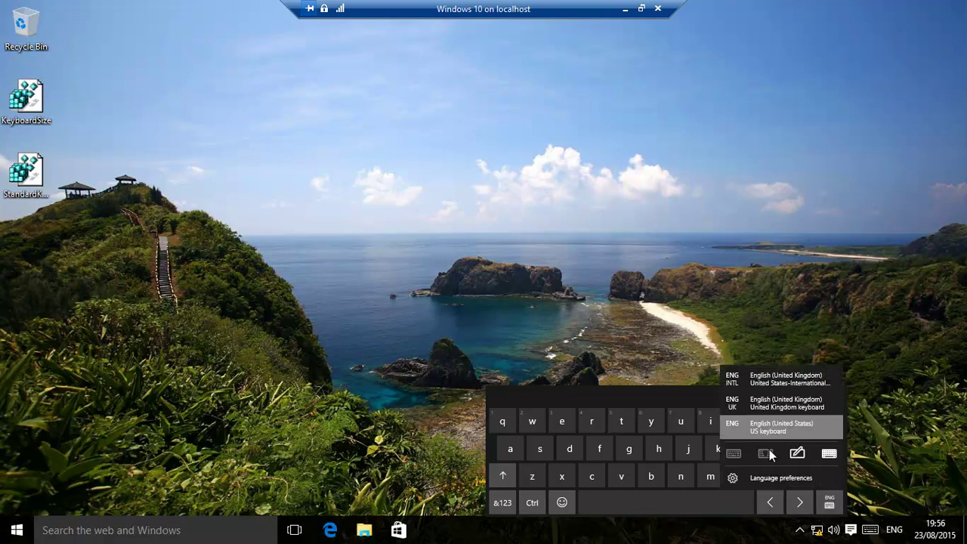
{"action": "left_click", "coordinate": [829, 453]}
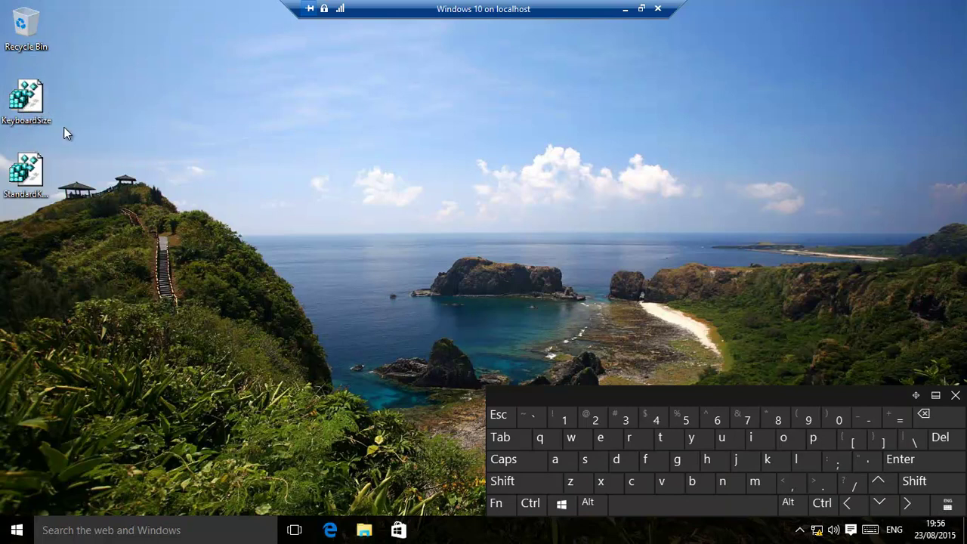
Open the KeyboardSize registry file from the desktop for editing in Notepad.
{"action": "right_click", "coordinate": [39, 93]}
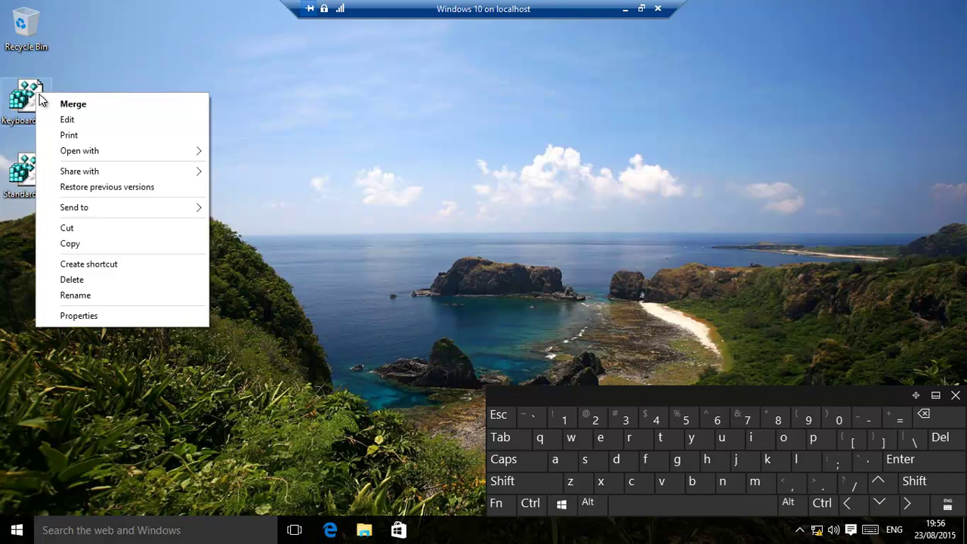
{"action": "left_click", "coordinate": [79, 121]}
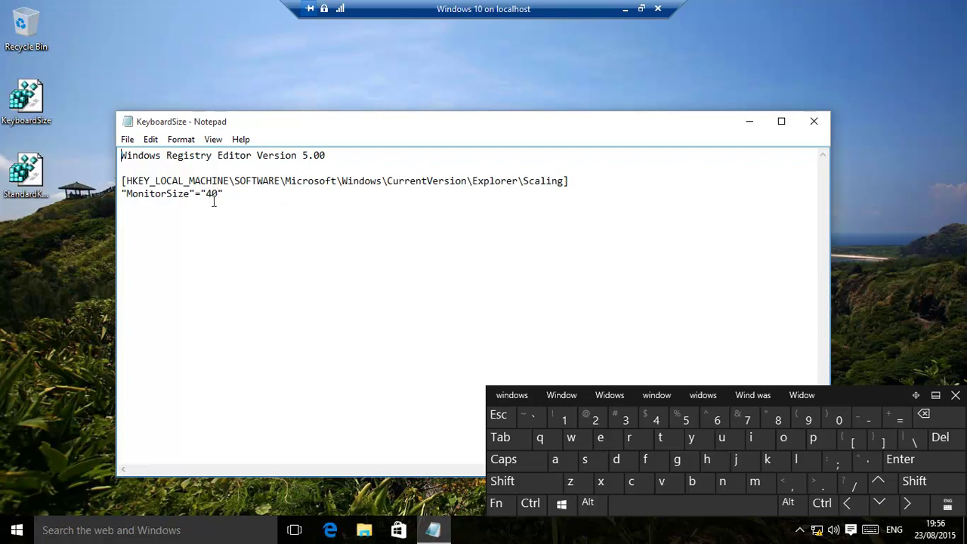
Search for regedit, launch Registry Editor and allow it to make changes to the PC.
{"action": "left_click", "coordinate": [16, 530]}
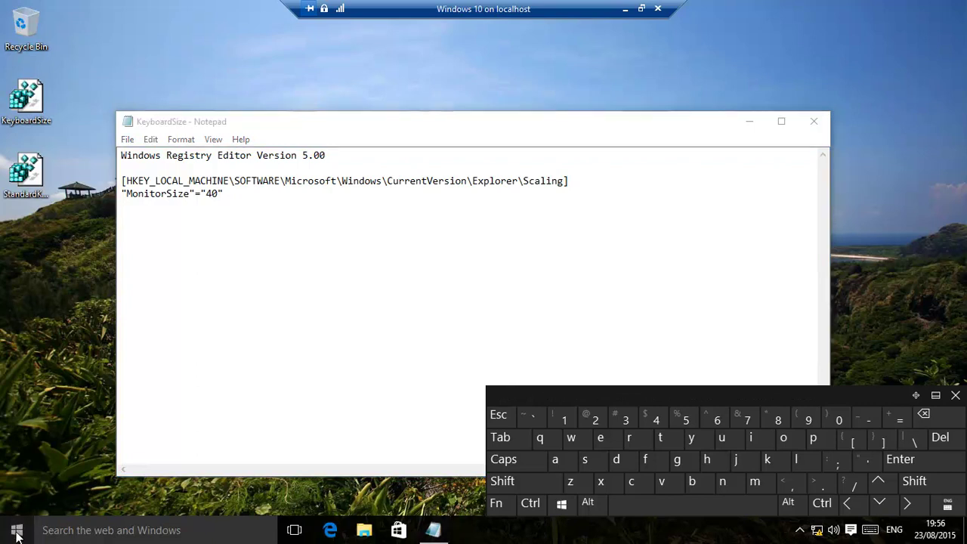
{"action": "left_click", "coordinate": [17, 531]}
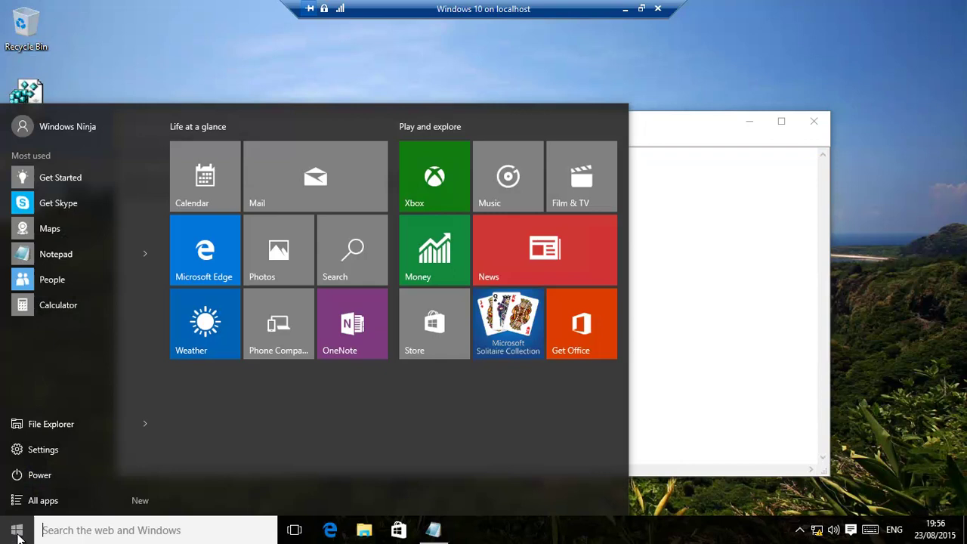
{"action": "type", "text": "r"}
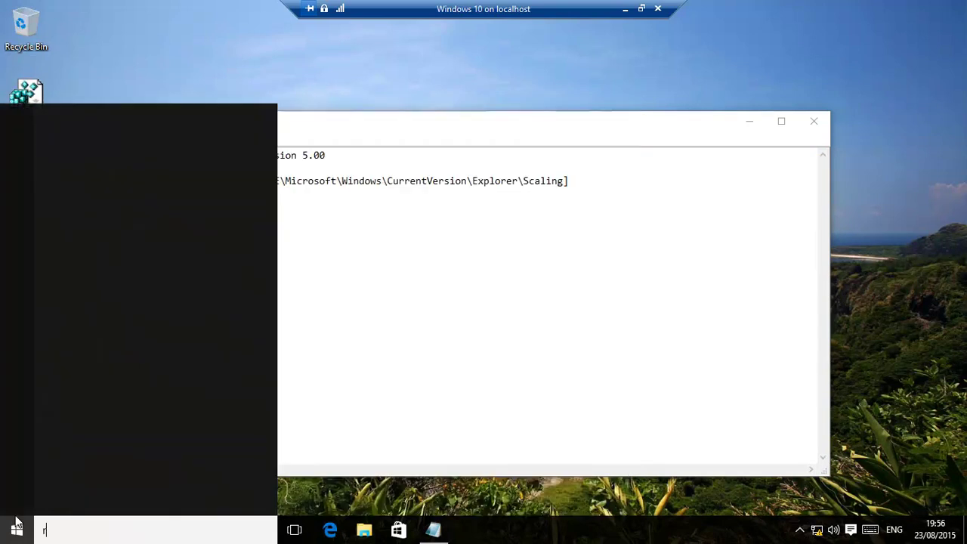
{"action": "type", "text": "e"}
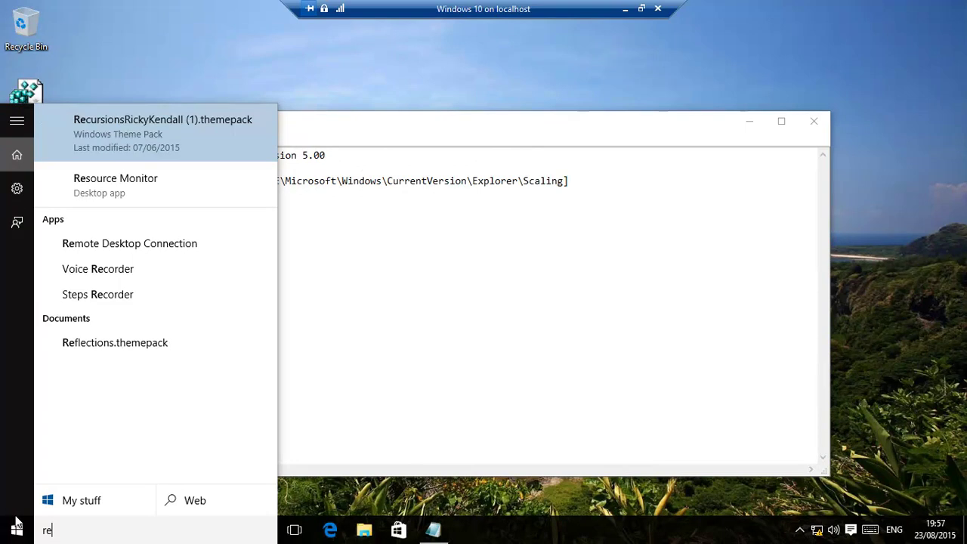
{"action": "type", "text": "ggi"}
{"action": "key", "text": "BackSpace"}
{"action": "key", "text": "BackSpace"}
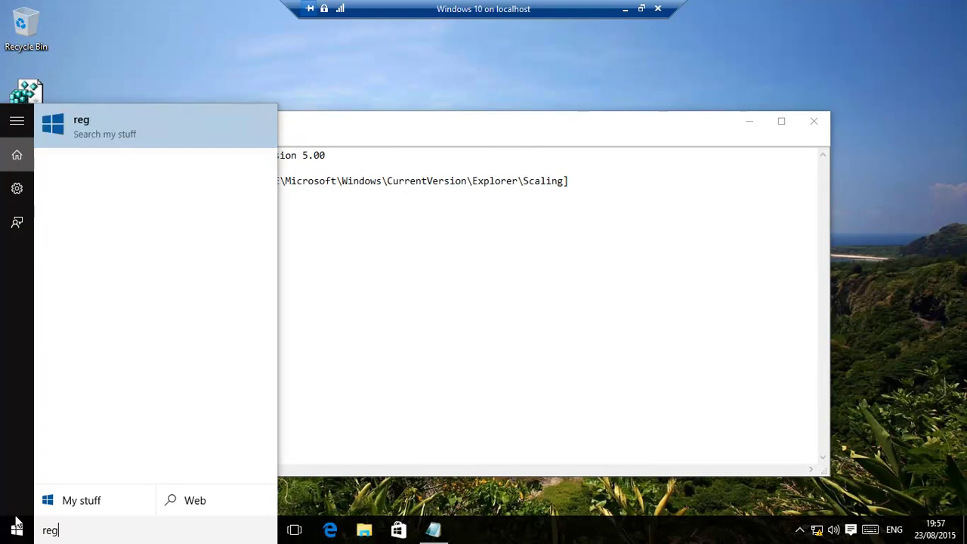
{"action": "type", "text": "i"}
{"action": "key", "text": "BackSpace"}
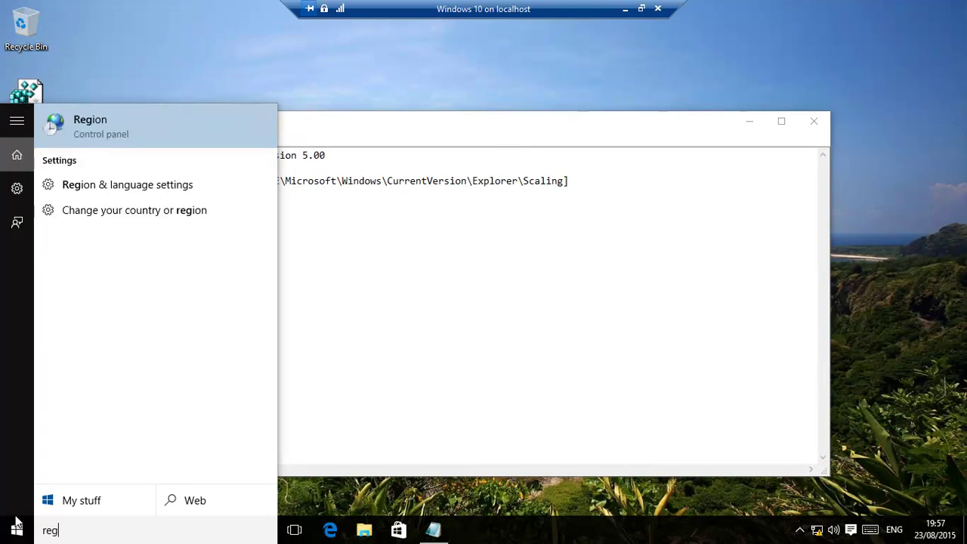
{"action": "type", "text": "edit"}
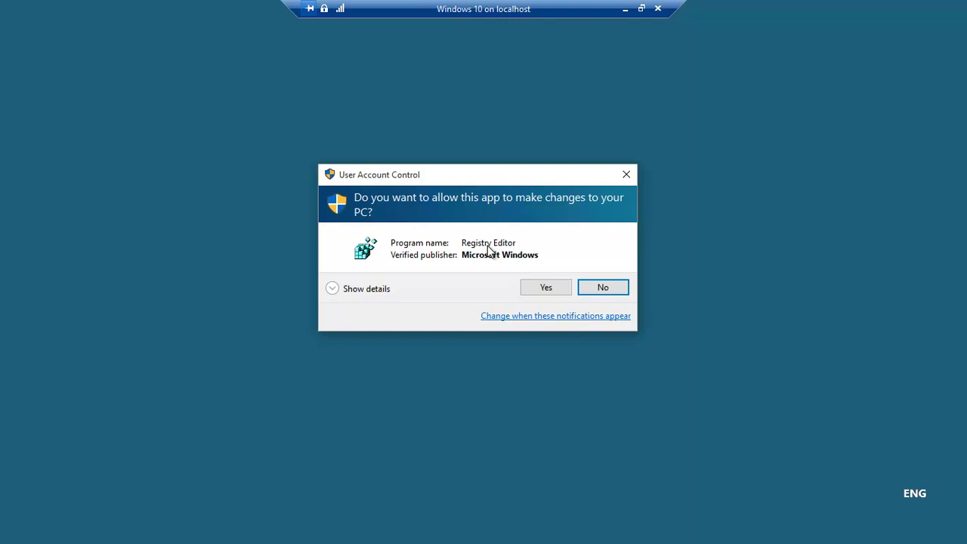
{"action": "left_click", "coordinate": [552, 290]}
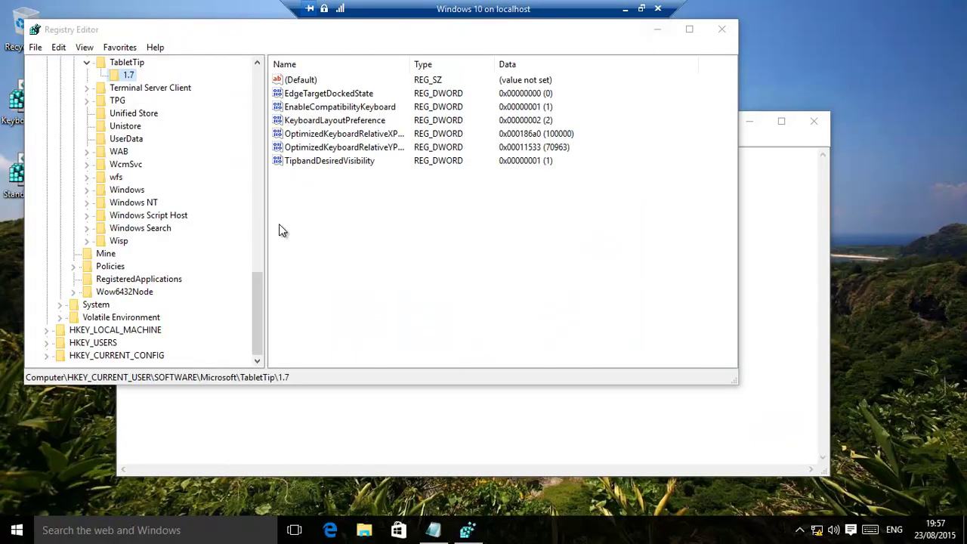
Collapse the HKEY_CURRENT_USER branch and arrange Registry Editor and the Notepad file side by side.
{"action": "left_click_drag", "start_coordinate": [254, 300], "coordinate": [257, 58]}
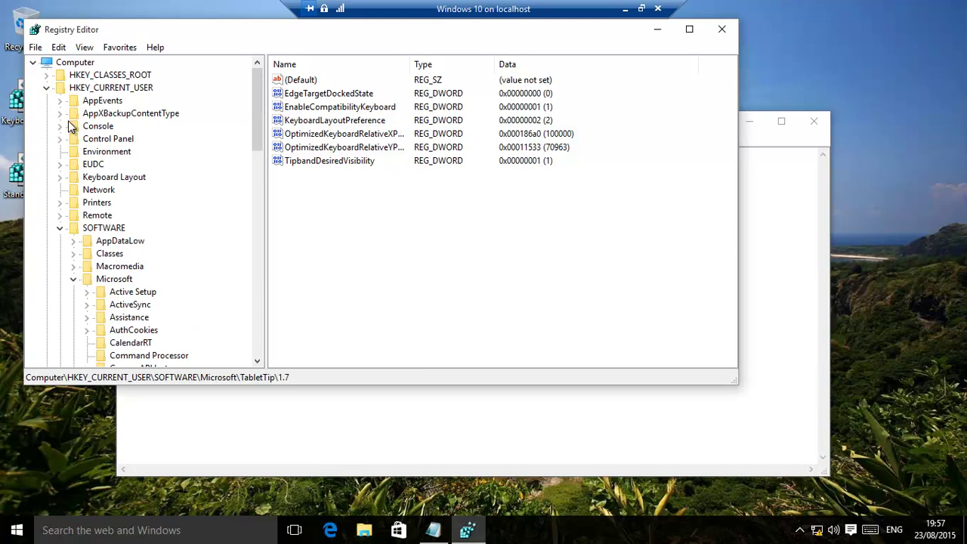
{"action": "left_click", "coordinate": [44, 88]}
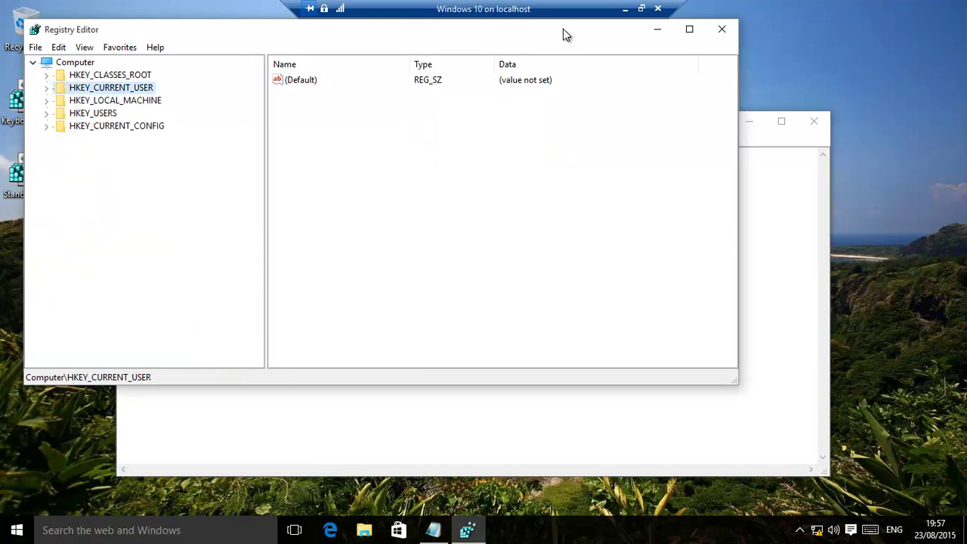
{"action": "left_click_drag", "start_coordinate": [498, 35], "coordinate": [2, 3]}
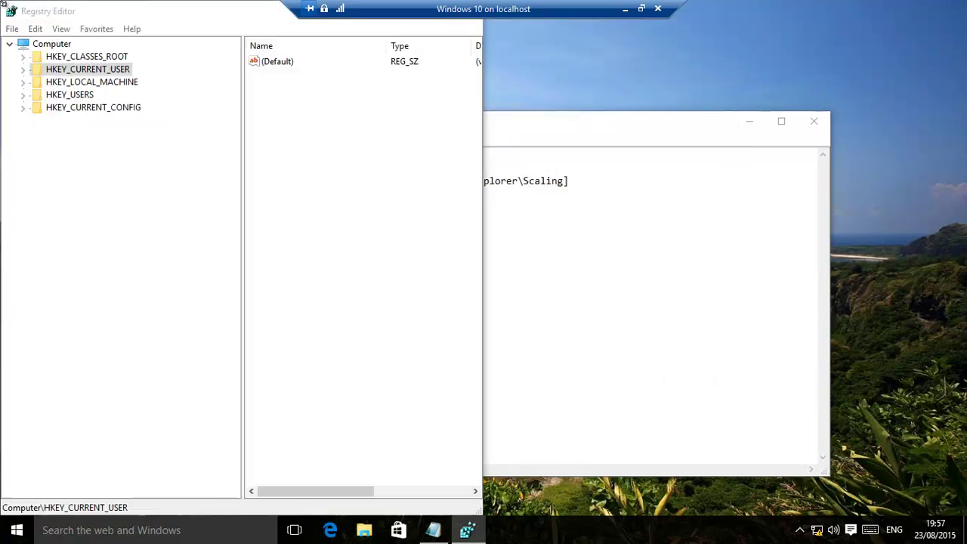
{"action": "left_click_drag", "start_coordinate": [573, 124], "coordinate": [961, 124]}
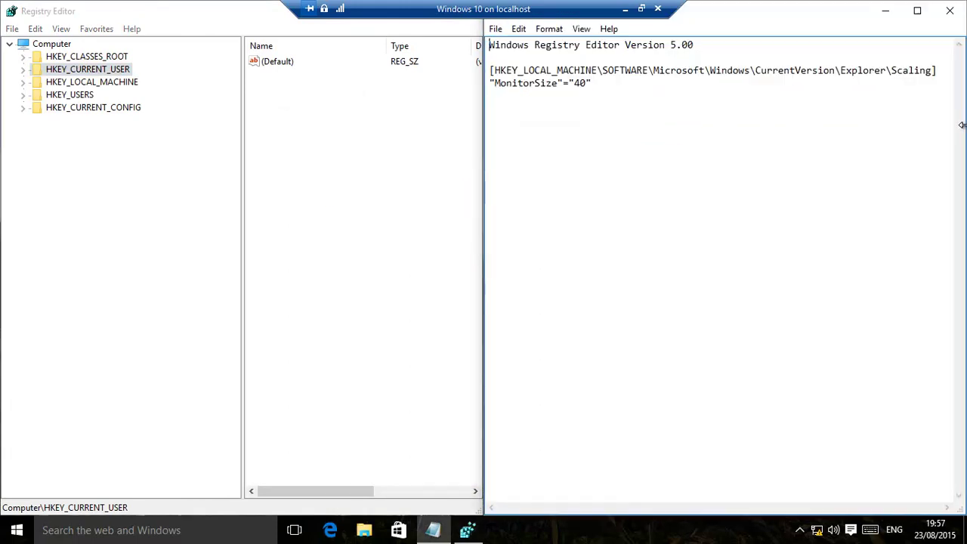
{"action": "left_click", "coordinate": [211, 75]}
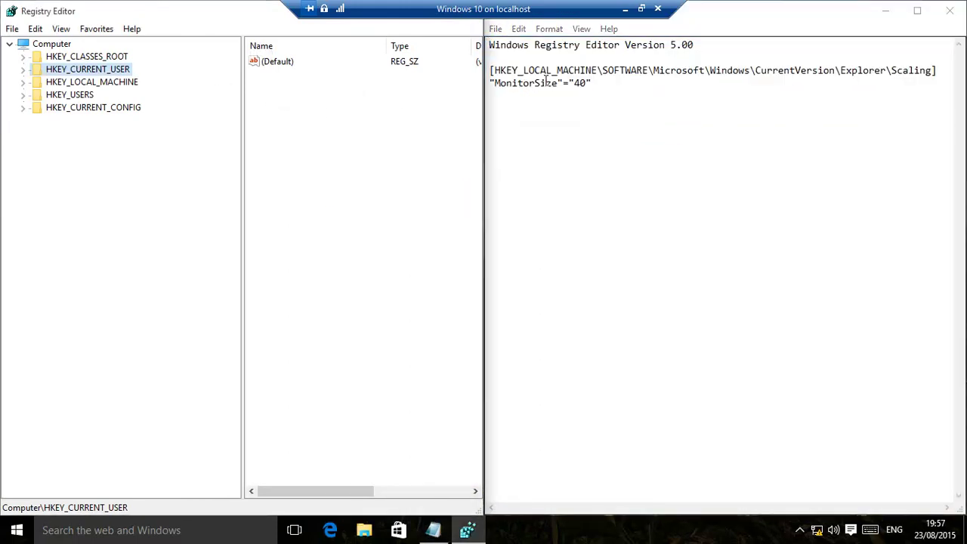
Navigate to the key HKEY_LOCAL_MACHINE\SOFTWARE\Microsoft\Windows\CurrentVersion\Explorer\Scaling in the registry.
{"action": "left_click", "coordinate": [25, 82]}
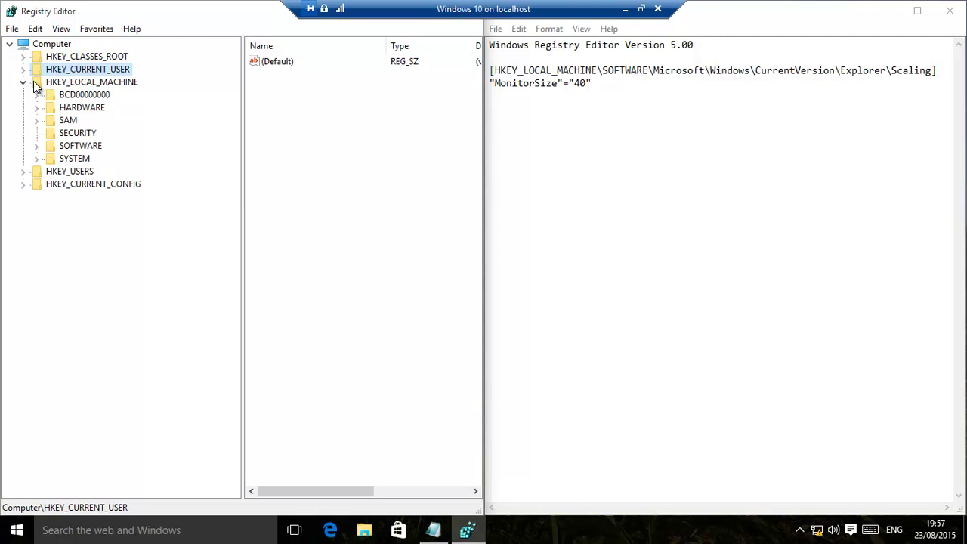
{"action": "left_click", "coordinate": [37, 146]}
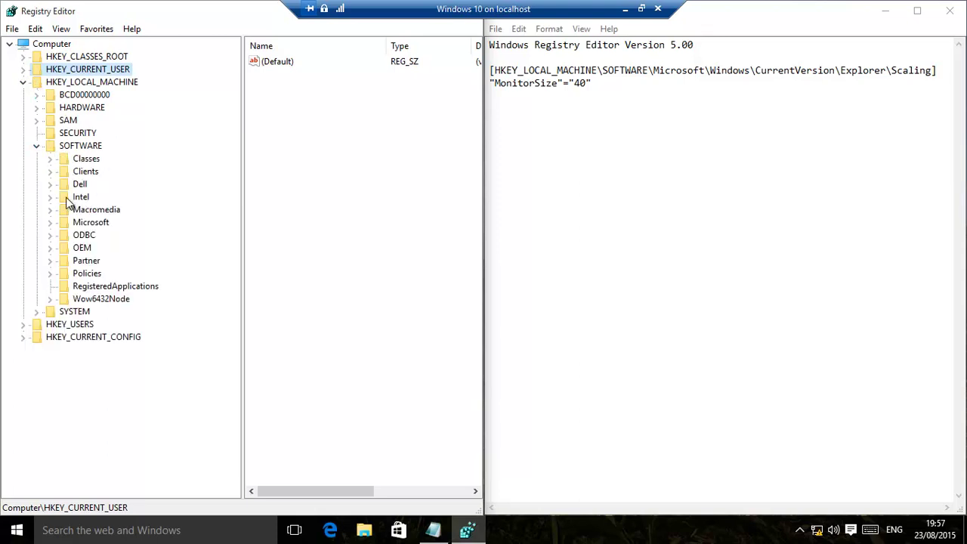
{"action": "left_click", "coordinate": [53, 223]}
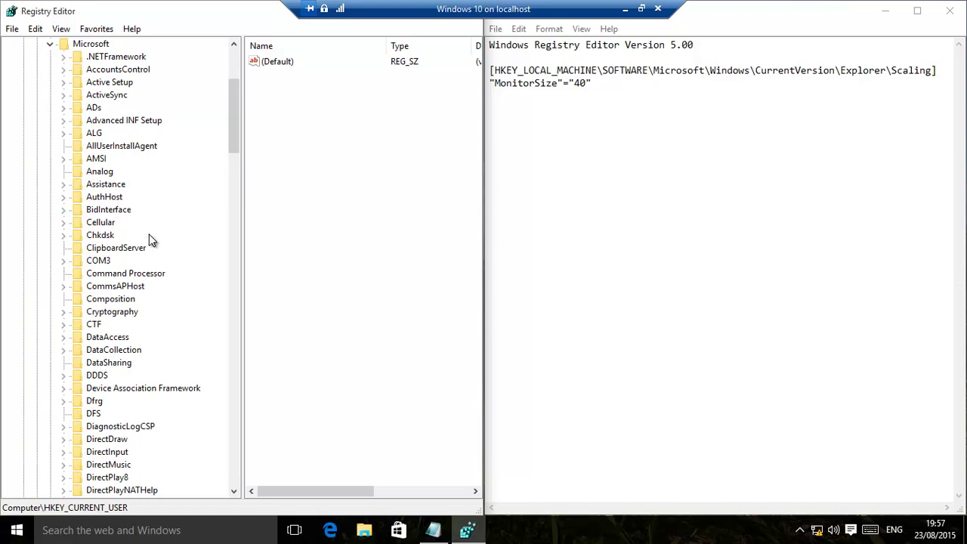
{"action": "left_click_drag", "start_coordinate": [226, 135], "coordinate": [189, 421]}
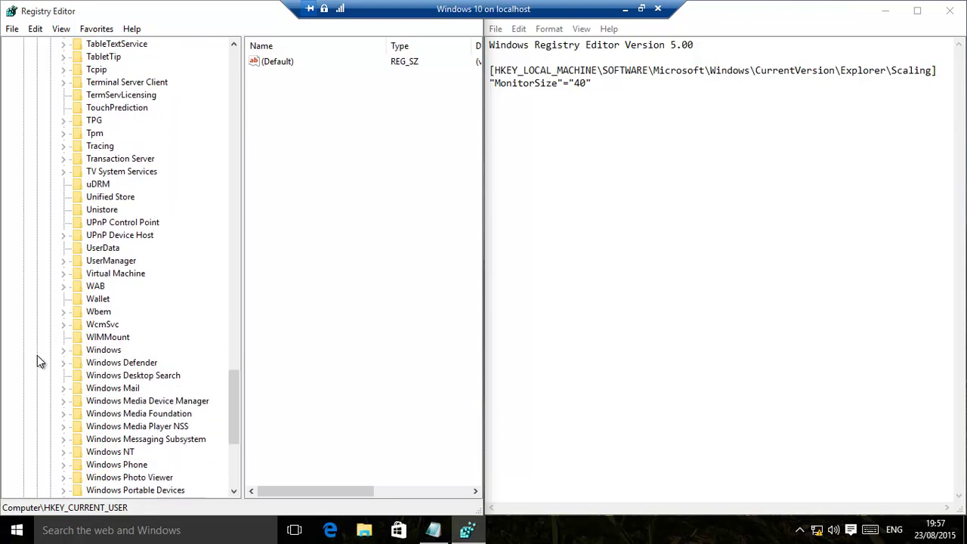
{"action": "left_click", "coordinate": [63, 350]}
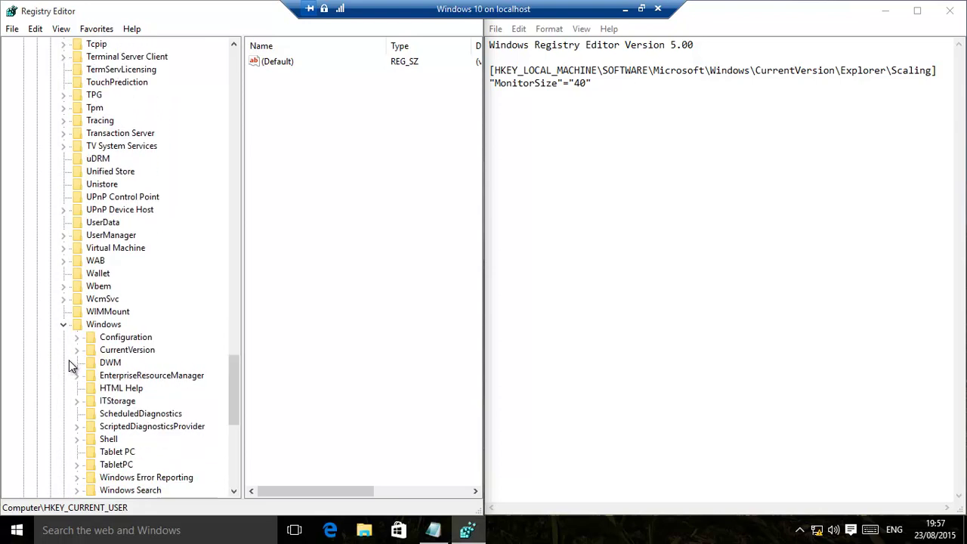
{"action": "left_click", "coordinate": [77, 351]}
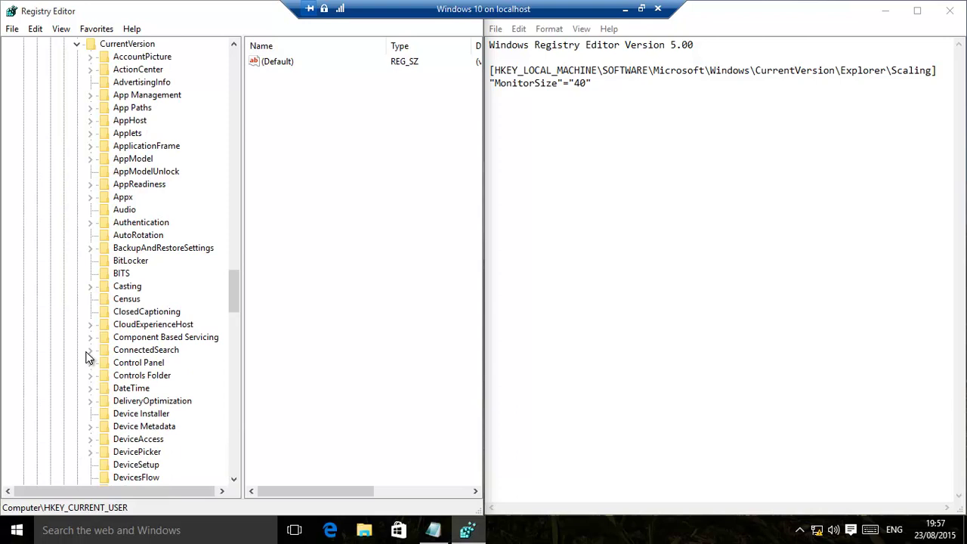
{"action": "left_click_drag", "start_coordinate": [231, 291], "coordinate": [217, 323]}
{"action": "left_click", "coordinate": [90, 312]}
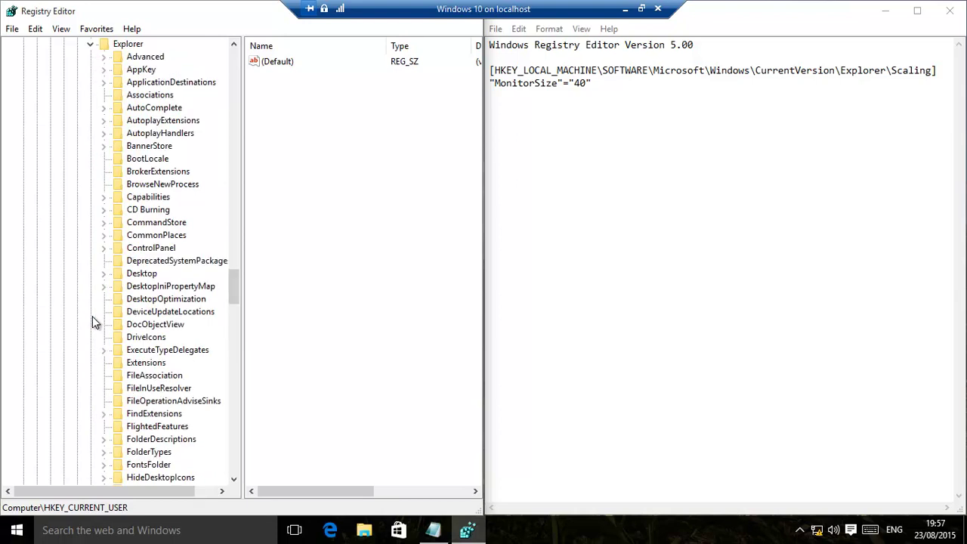
{"action": "left_click_drag", "start_coordinate": [232, 294], "coordinate": [224, 335]}
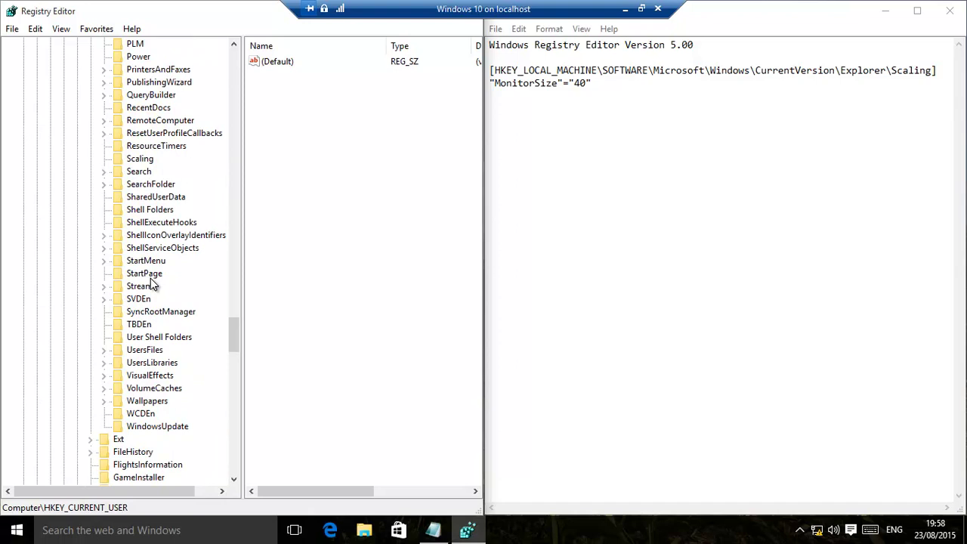
{"action": "left_click", "coordinate": [142, 159]}
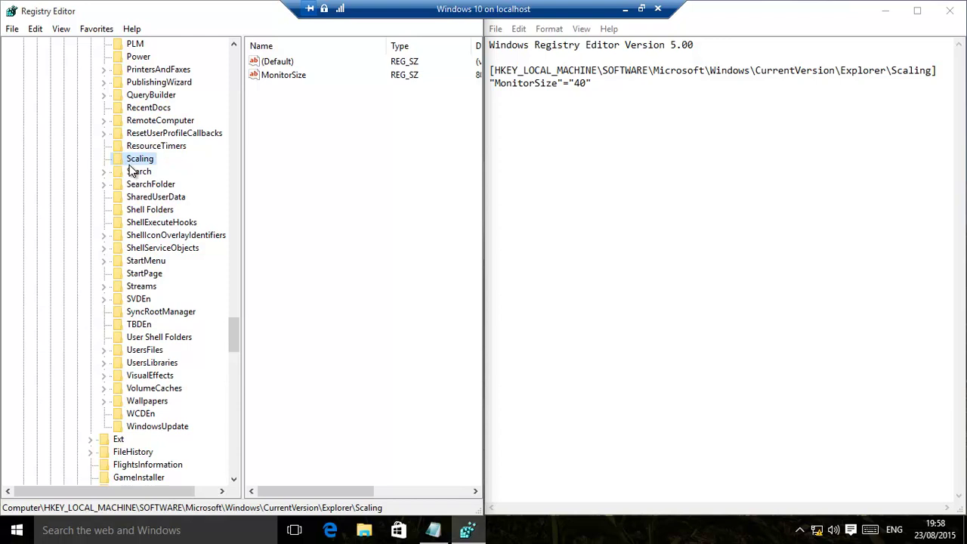
Create a new key under the Explorer key and keep its default name.
{"action": "left_click_drag", "start_coordinate": [230, 338], "coordinate": [233, 276]}
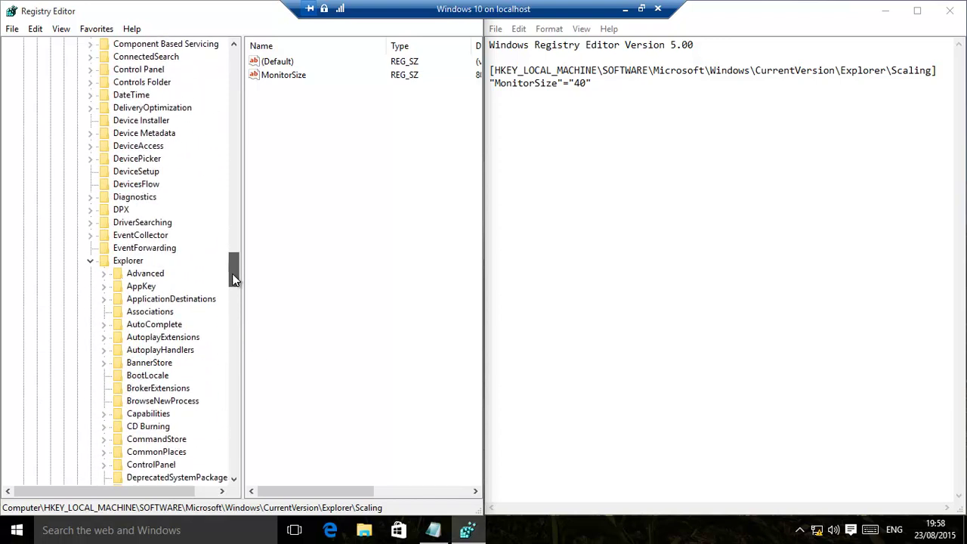
{"action": "right_click", "coordinate": [130, 263]}
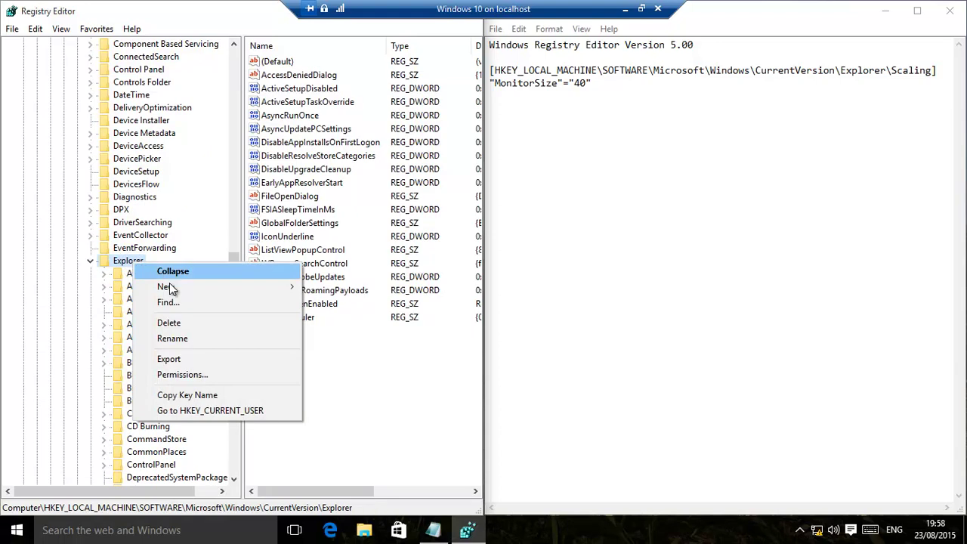
{"action": "mouse_move", "coordinate": [173, 291]}
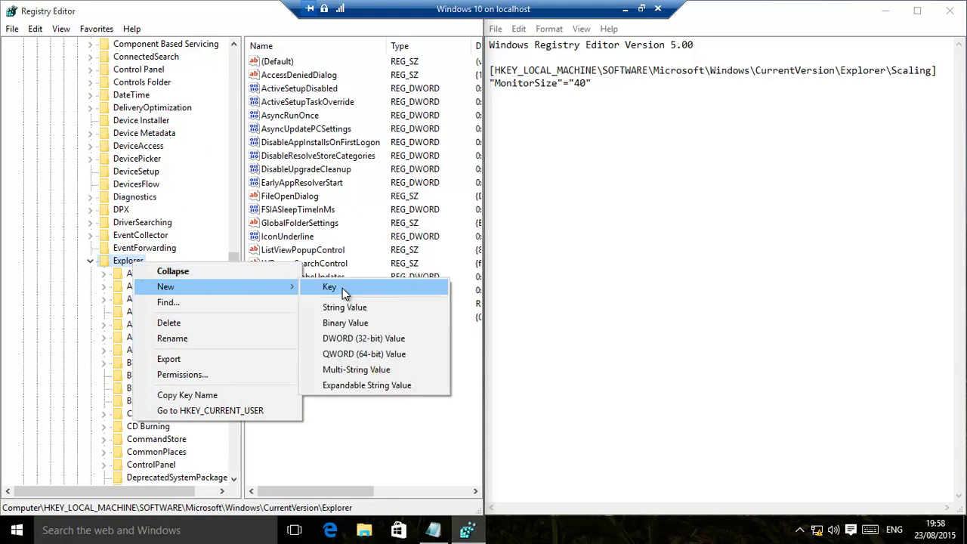
{"action": "left_click", "coordinate": [342, 288]}
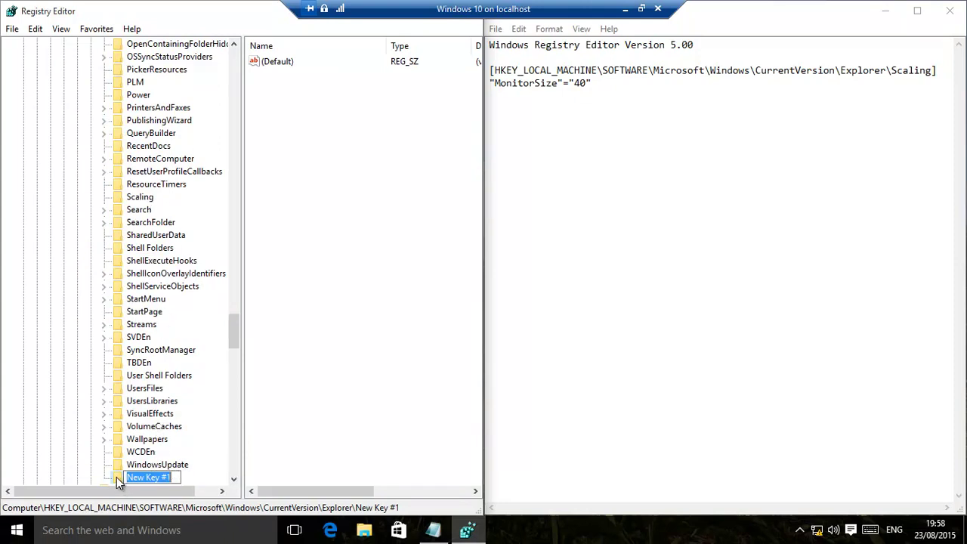
{"action": "key", "text": "Return"}
Add a new DWORD (32-bit) value to the Scaling key and delete it again.
{"action": "left_click", "coordinate": [134, 199]}
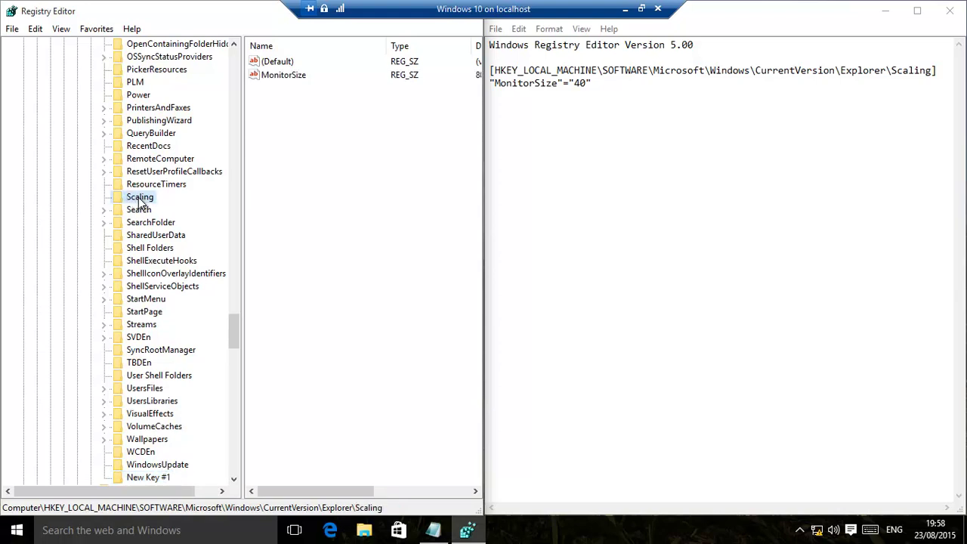
{"action": "right_click", "coordinate": [139, 201]}
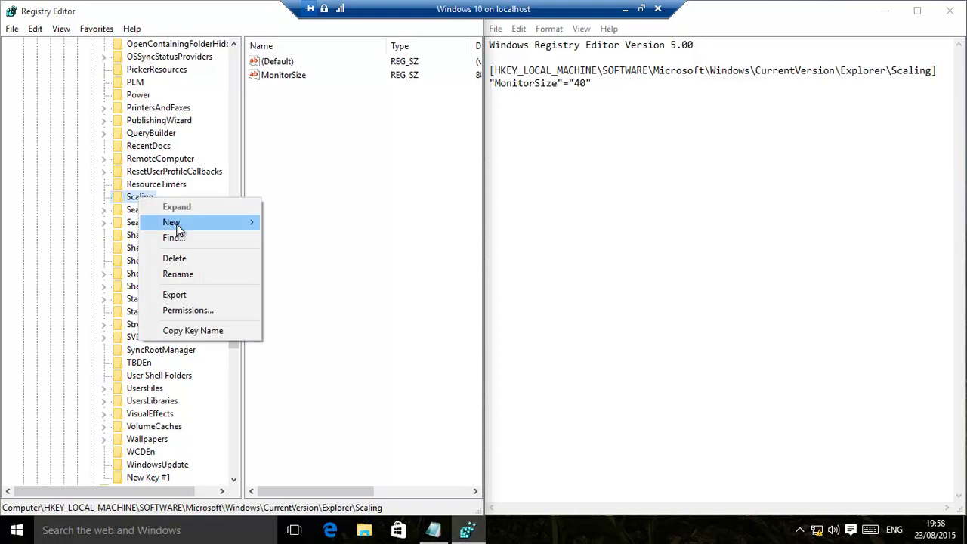
{"action": "mouse_move", "coordinate": [177, 223]}
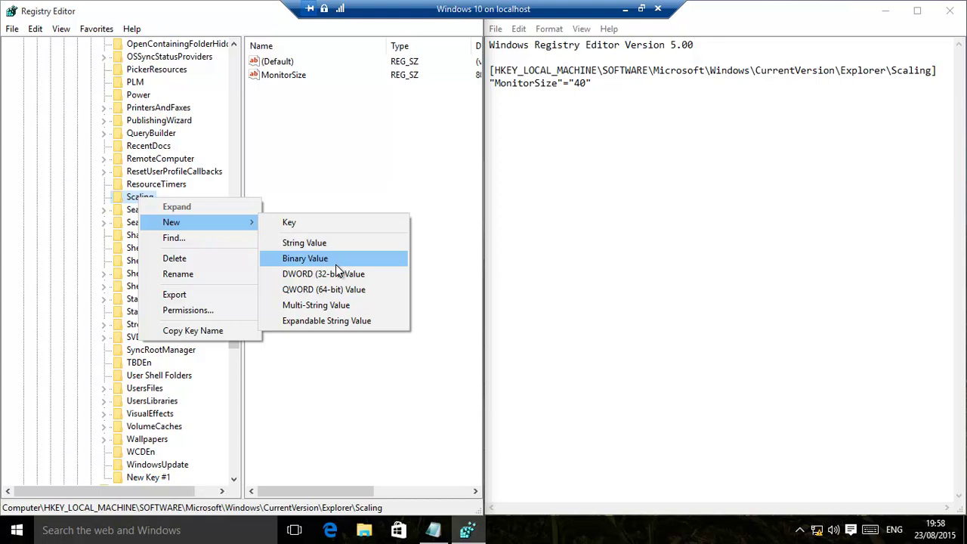
{"action": "left_click", "coordinate": [324, 274]}
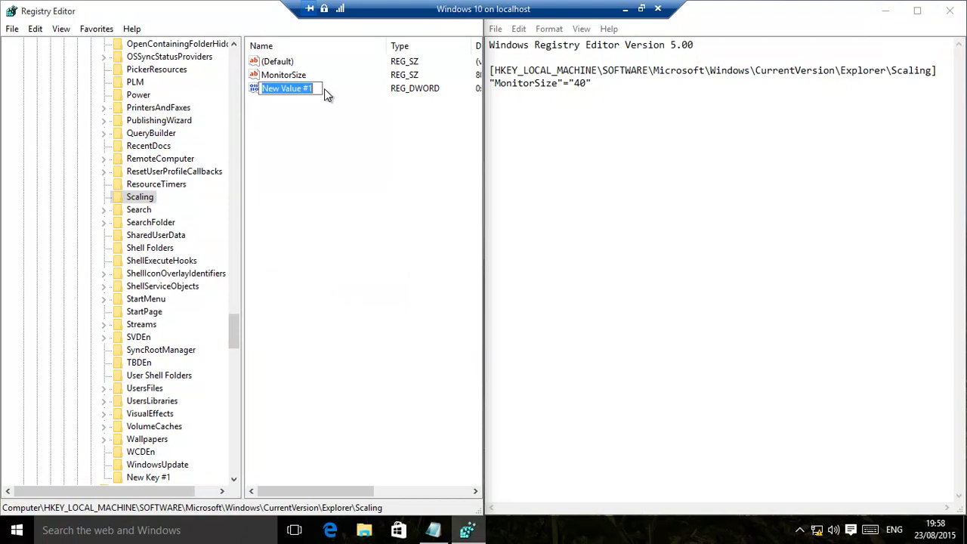
{"action": "left_click", "coordinate": [251, 88]}
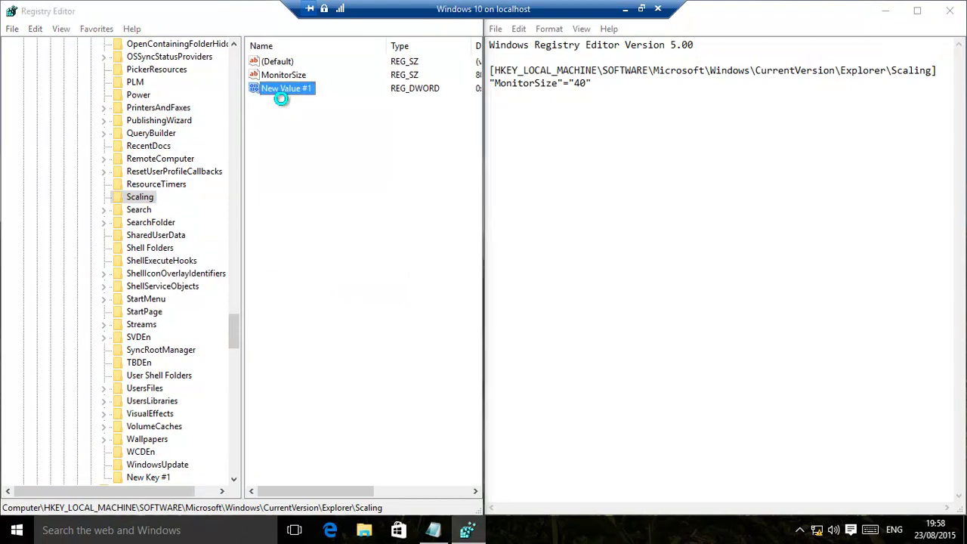
{"action": "key", "text": "Delete"}
{"action": "left_click", "coordinate": [601, 265]}
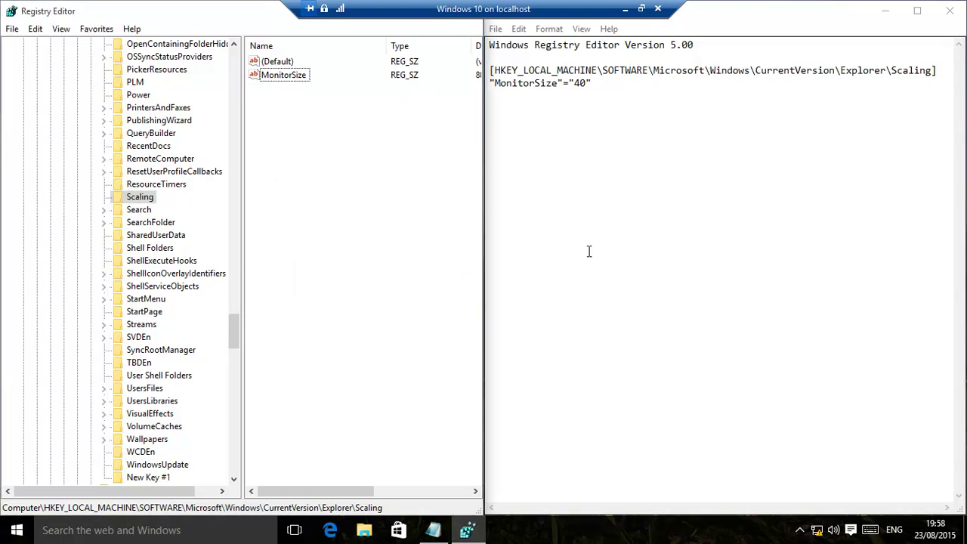
Create a new string value named Mo under the Scaling key.
{"action": "right_click", "coordinate": [140, 197]}
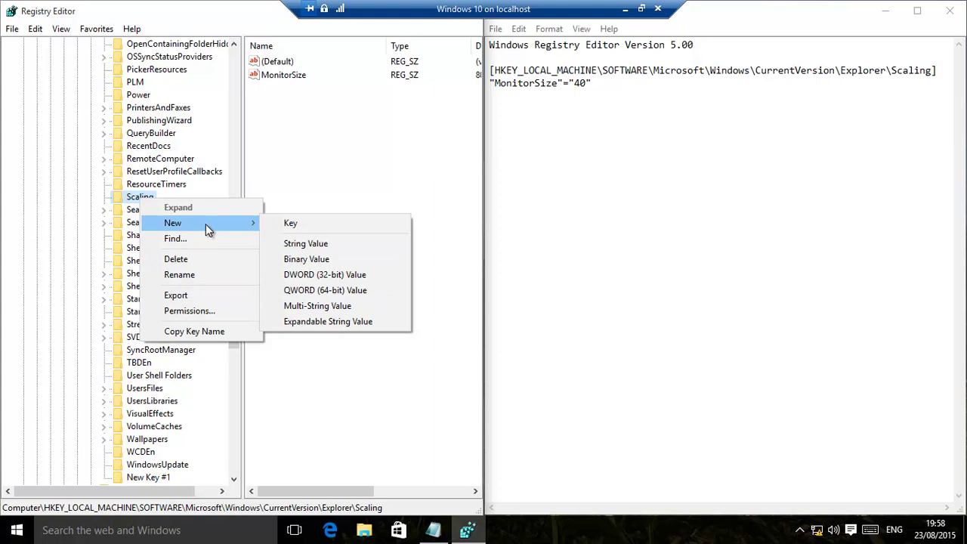
{"action": "left_click", "coordinate": [313, 250]}
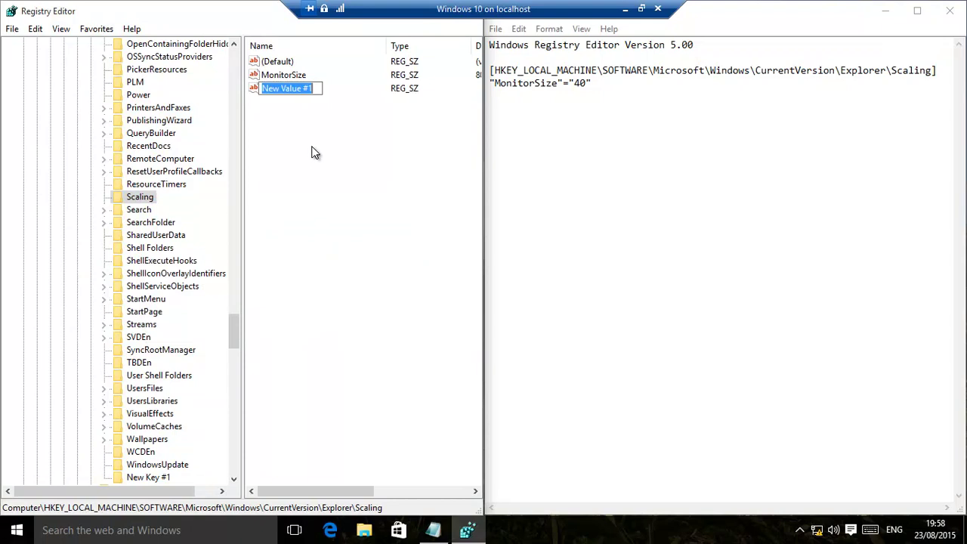
{"action": "type", "text": "M"}
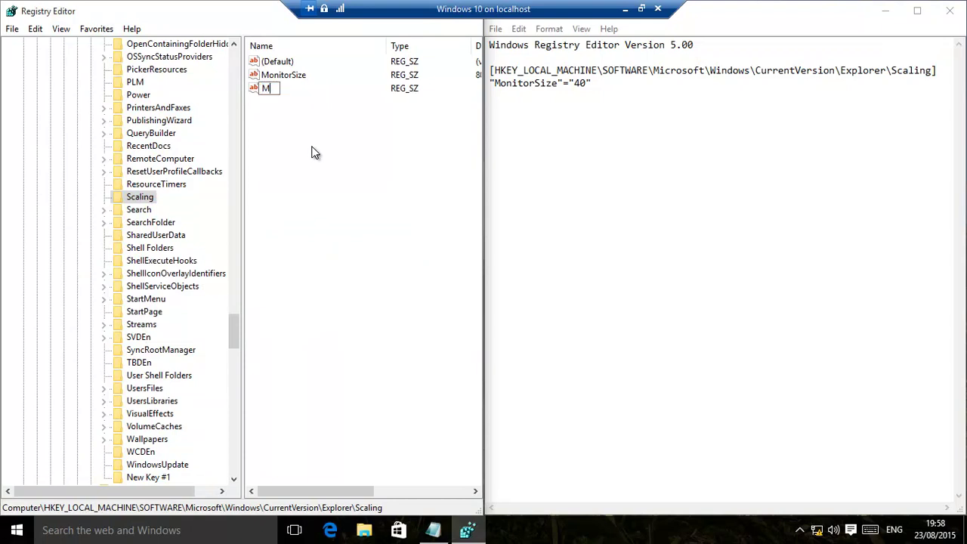
{"action": "type", "text": "o"}
{"action": "key", "text": "Return"}
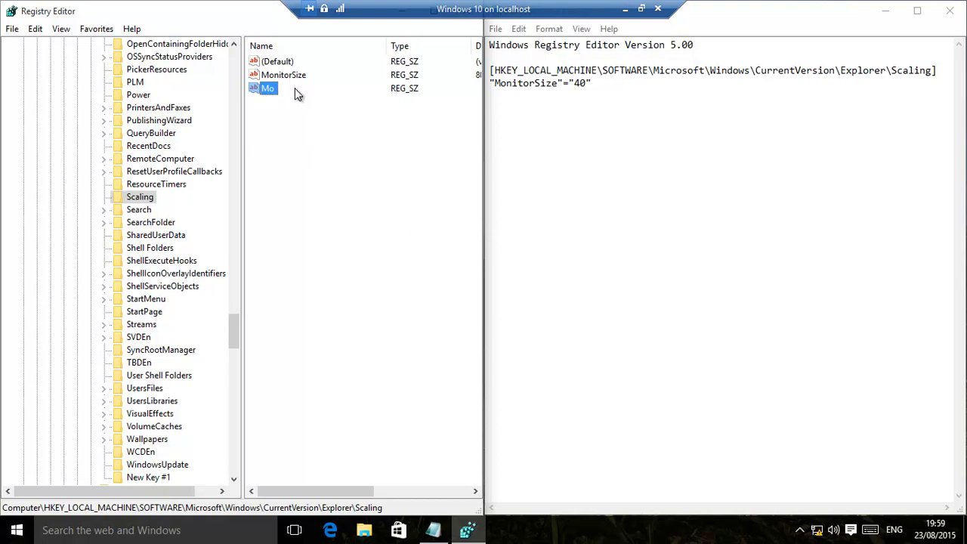
Set the value data of the Mo string to 40 and check it in the Data column.
{"action": "double_click", "coordinate": [258, 88]}
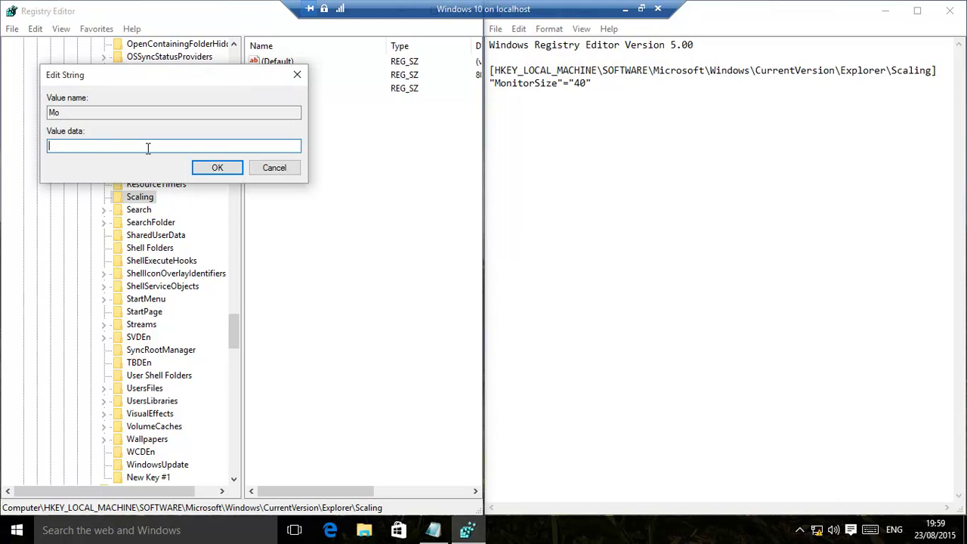
{"action": "type", "text": "40"}
{"action": "left_click", "coordinate": [215, 168]}
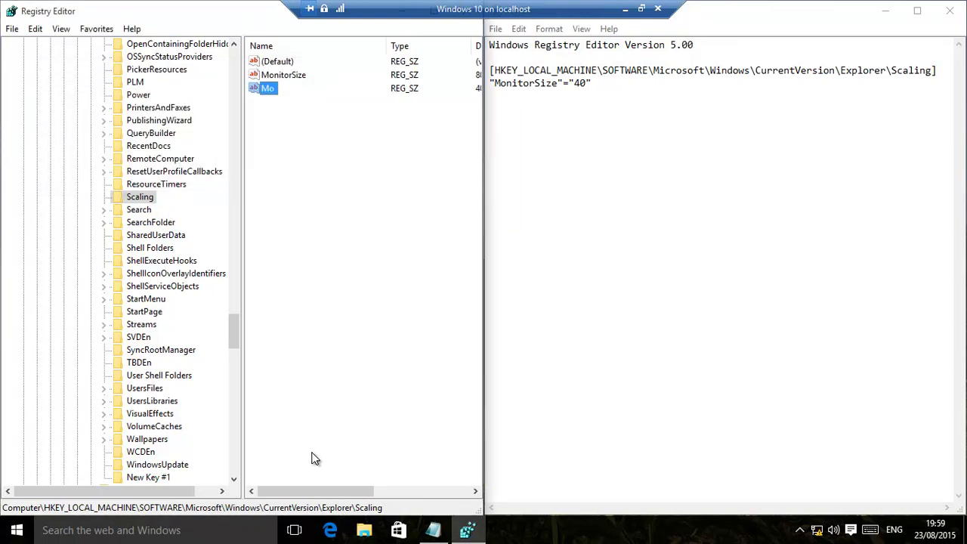
{"action": "left_click_drag", "start_coordinate": [291, 493], "coordinate": [269, 496]}
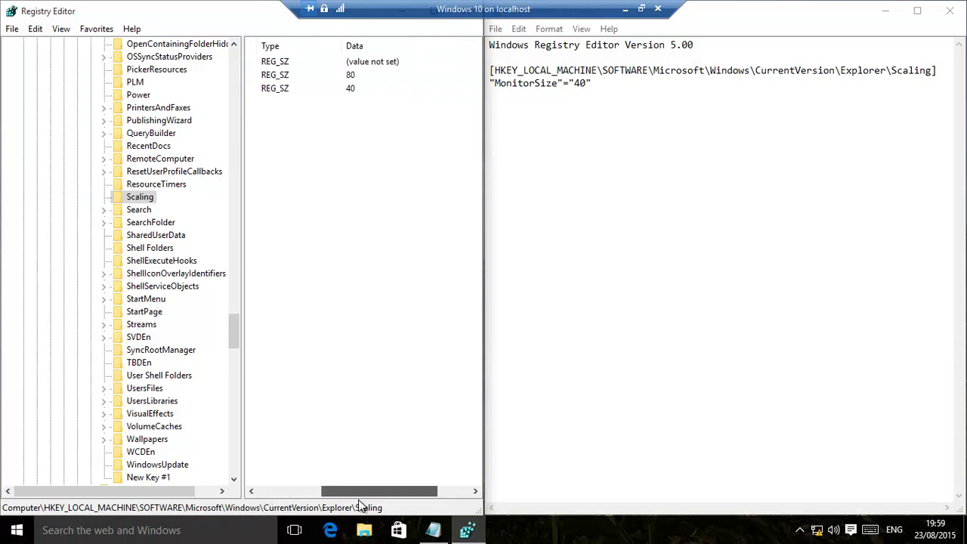
{"action": "left_click_drag", "start_coordinate": [358, 499], "coordinate": [249, 502]}
Change the value data of the MonitorSize string to 40.
{"action": "left_click", "coordinate": [292, 76]}
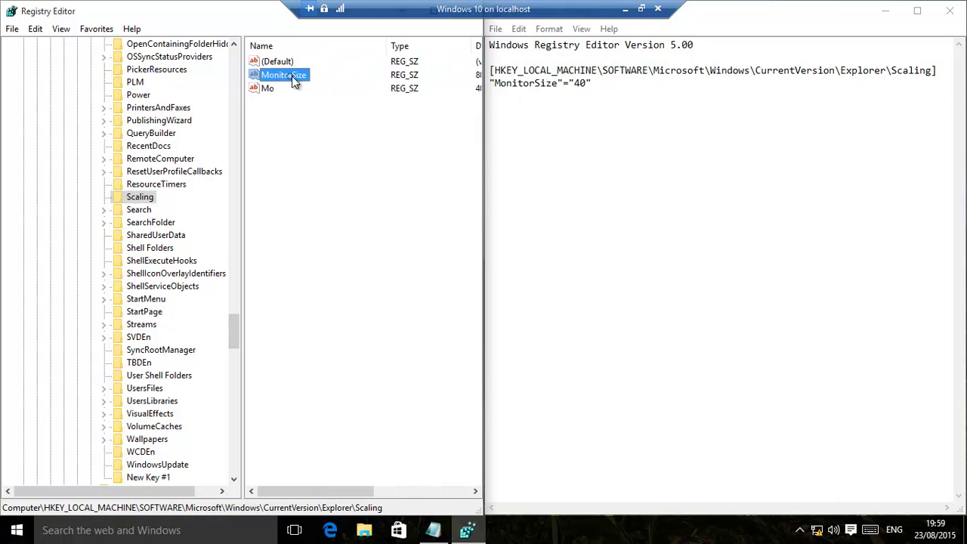
{"action": "double_click", "coordinate": [292, 75]}
{"action": "key", "text": "BackSpace"}
{"action": "type", "text": "40"}
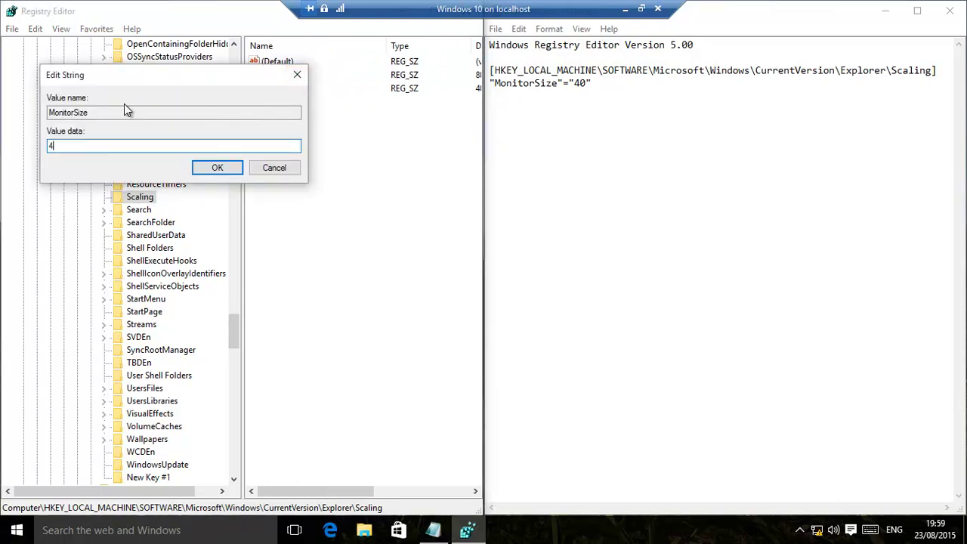
{"action": "left_click", "coordinate": [220, 170]}
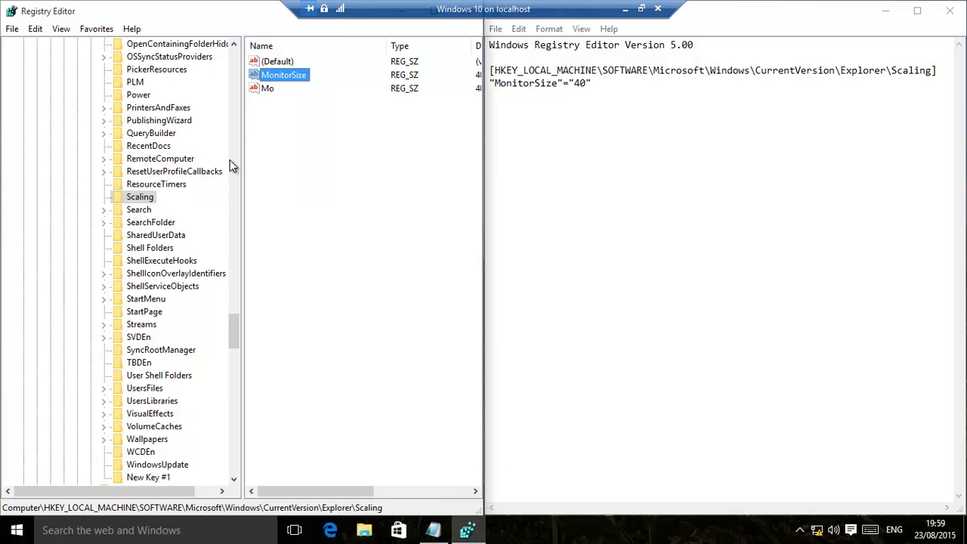
{"action": "left_click_drag", "start_coordinate": [342, 489], "coordinate": [287, 400]}
Clear the Notepad and Registry Editor windows off the desktop and display the touch keyboard with its layout options.
{"action": "left_click", "coordinate": [949, 11]}
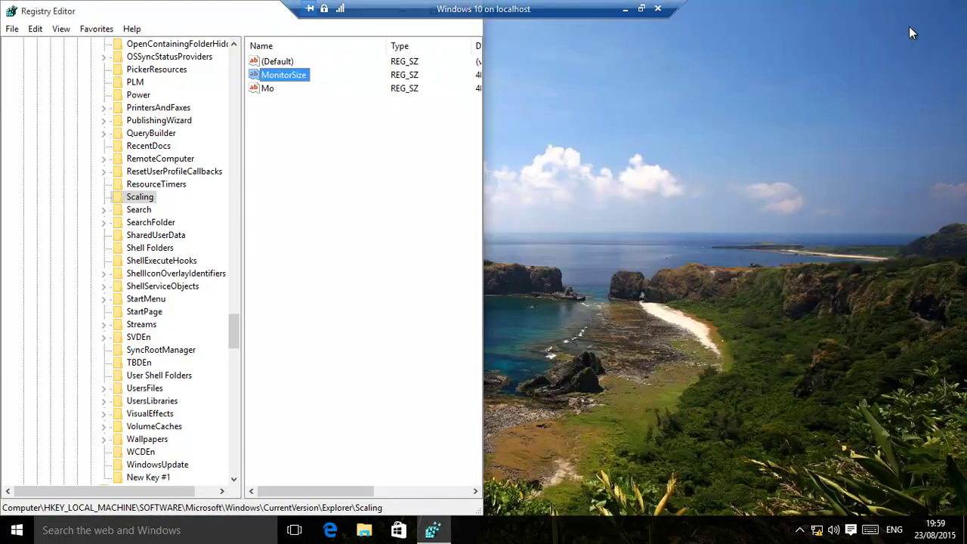
{"action": "left_click", "coordinate": [870, 530]}
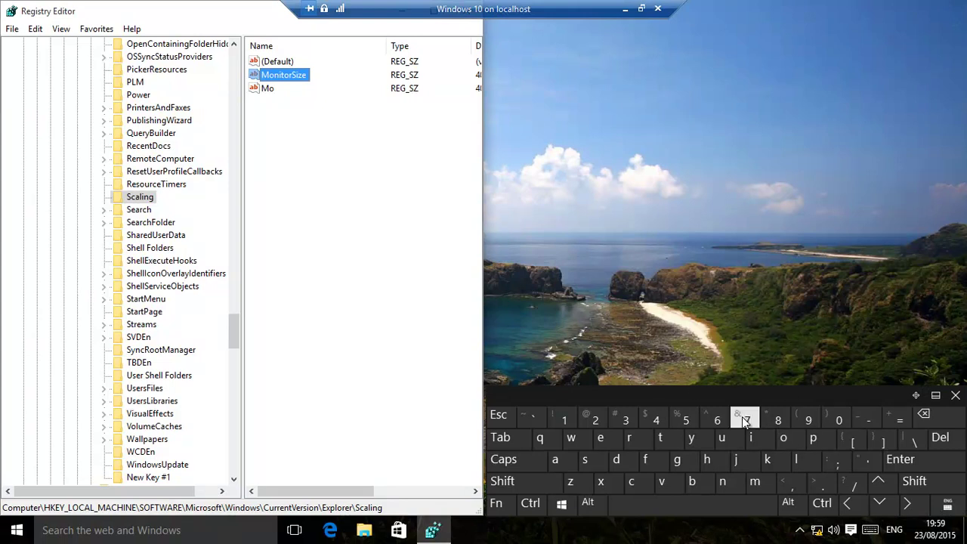
{"action": "double_click", "coordinate": [207, 6]}
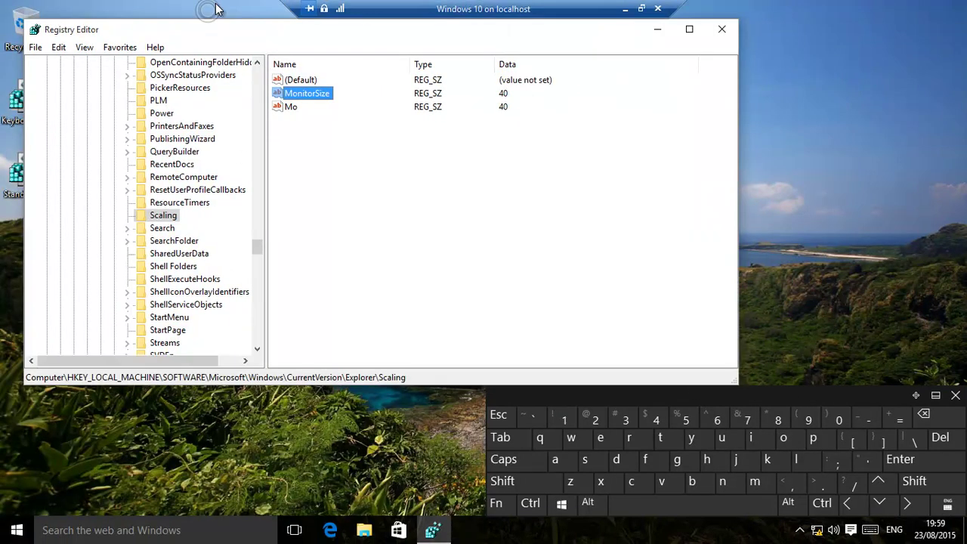
{"action": "left_click", "coordinate": [657, 31]}
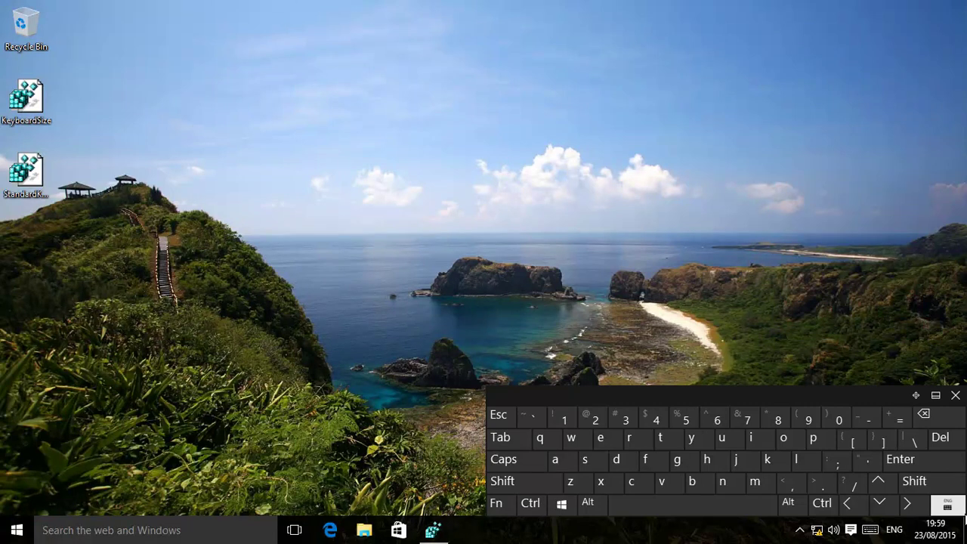
{"action": "left_click", "coordinate": [949, 509]}
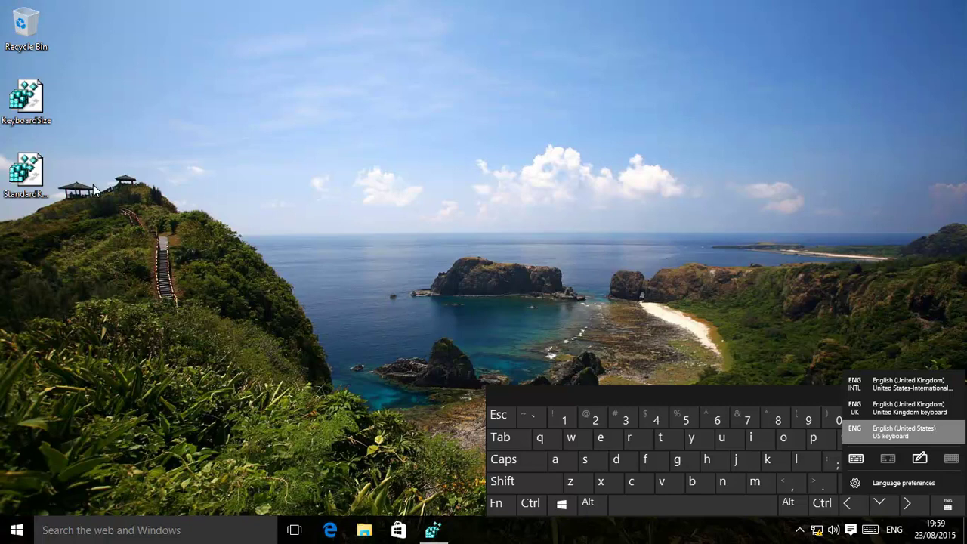
Merge the KeyboardSize file from the desktop into the registry, allowing the changes and confirming the import.
{"action": "double_click", "coordinate": [32, 96]}
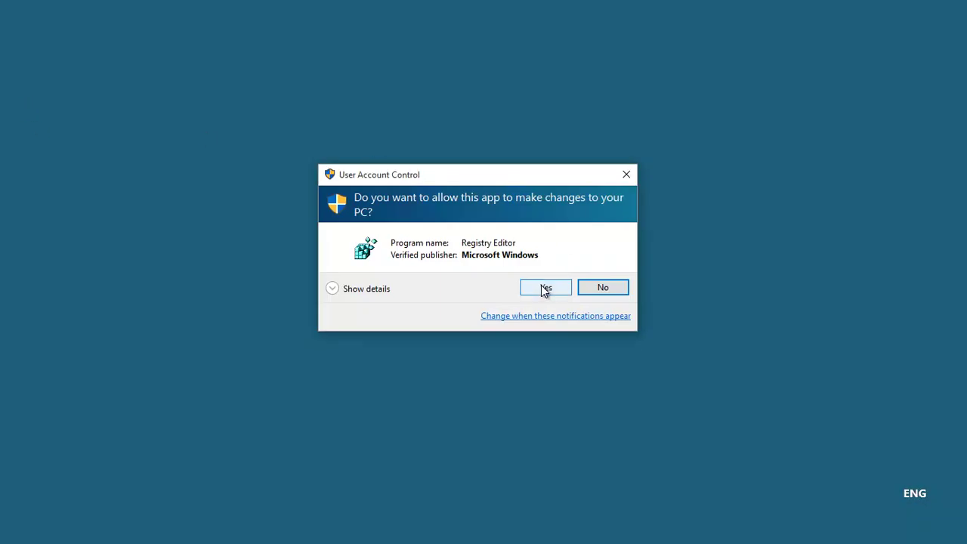
{"action": "left_click", "coordinate": [545, 287]}
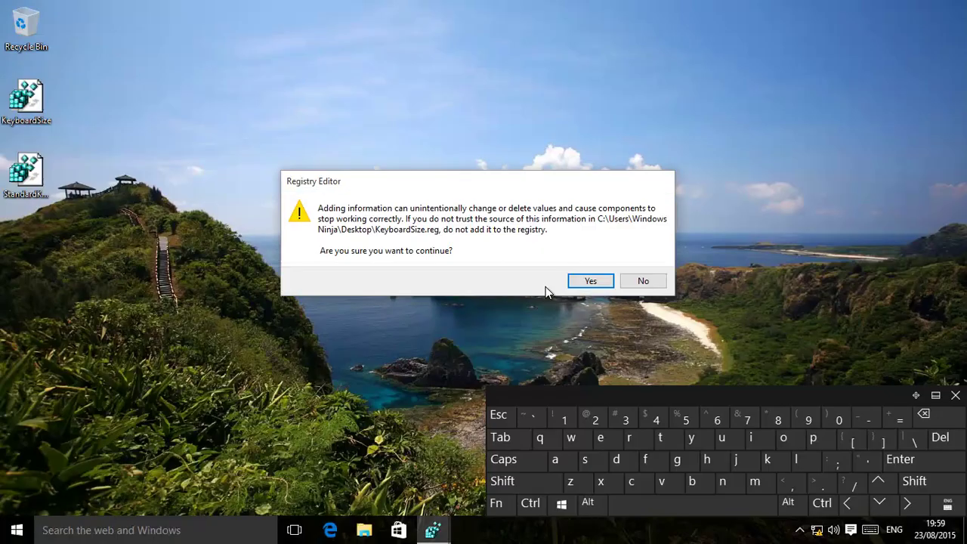
{"action": "left_click", "coordinate": [590, 281]}
{"action": "left_click", "coordinate": [631, 268]}
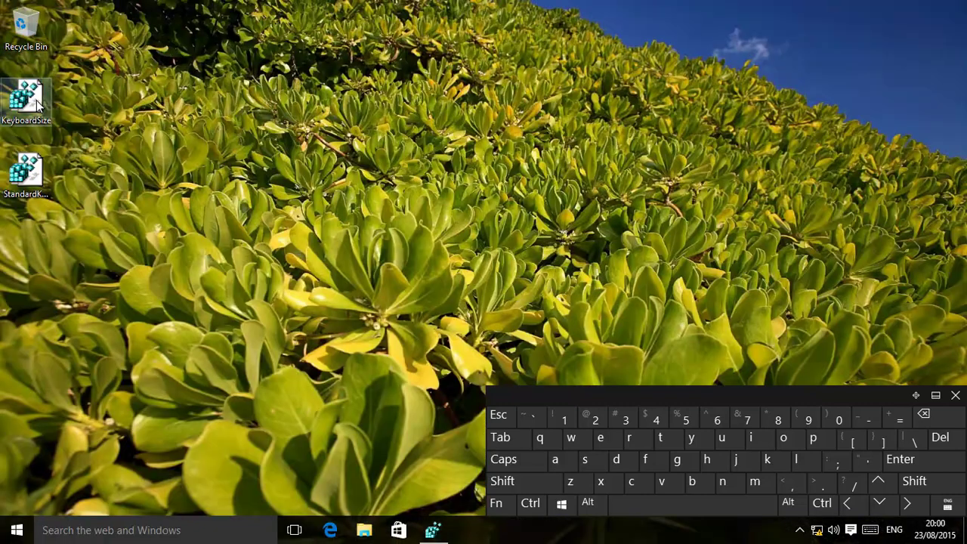
Compare the contents of the KeyboardSize file with the Scaling key's values side by side, and clear both windows away.
{"action": "right_click", "coordinate": [36, 100]}
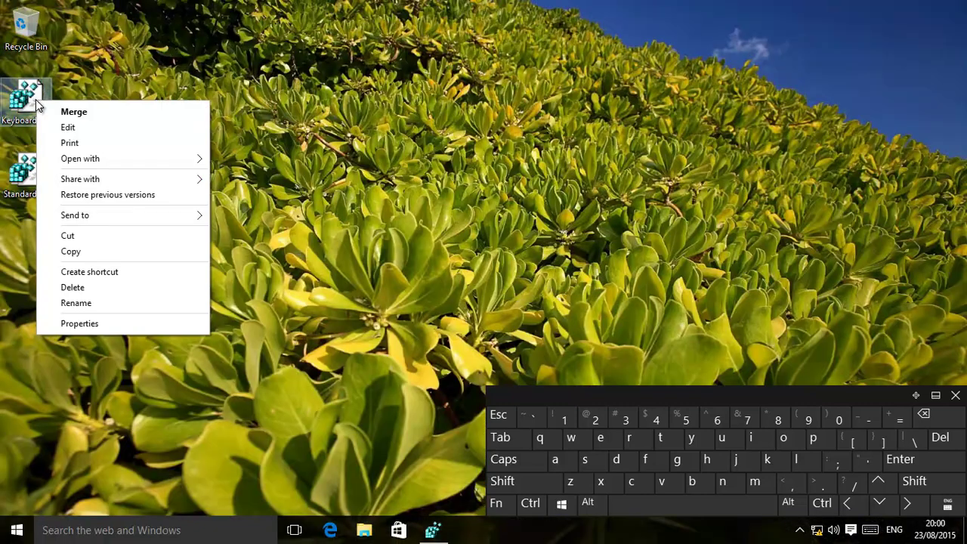
{"action": "left_click", "coordinate": [70, 127]}
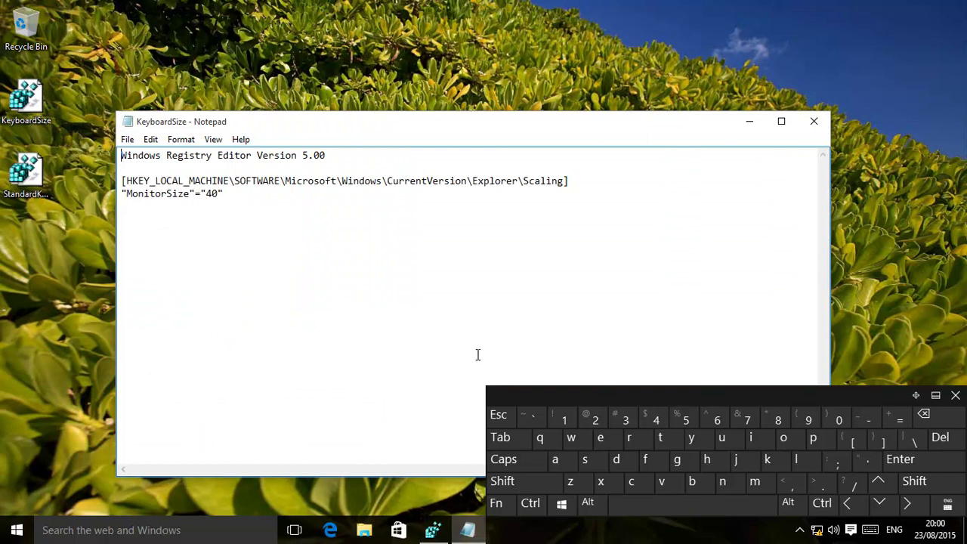
{"action": "left_click", "coordinate": [432, 529]}
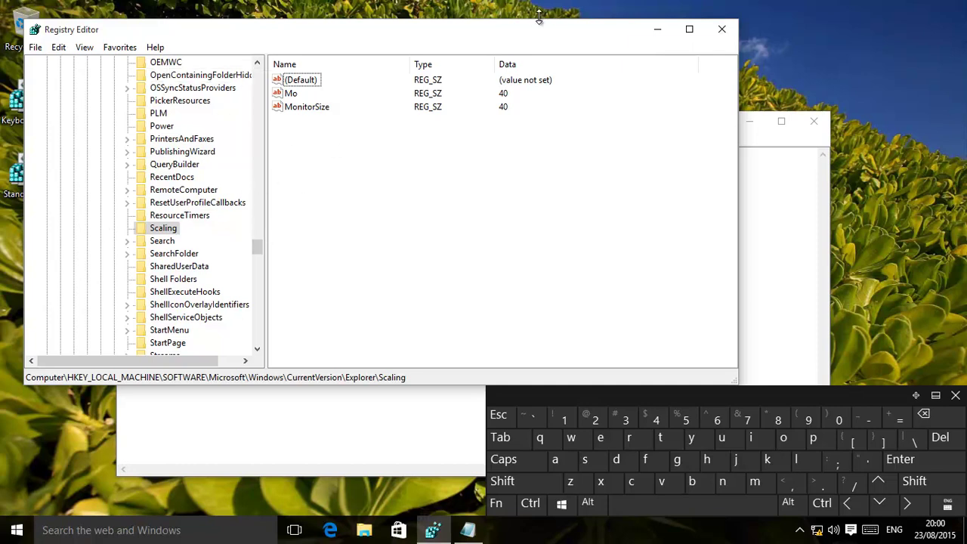
{"action": "left_click_drag", "start_coordinate": [510, 31], "coordinate": [1, 13]}
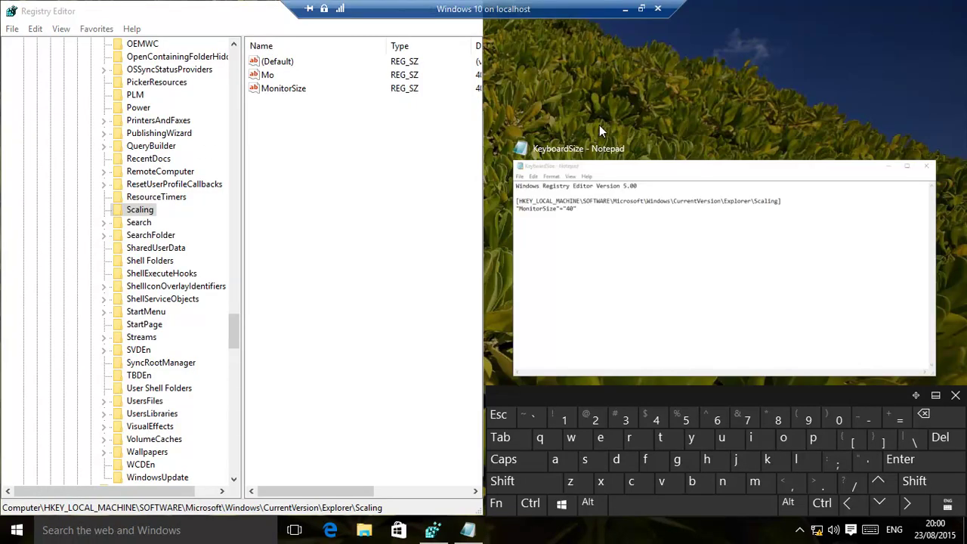
{"action": "left_click", "coordinate": [673, 166]}
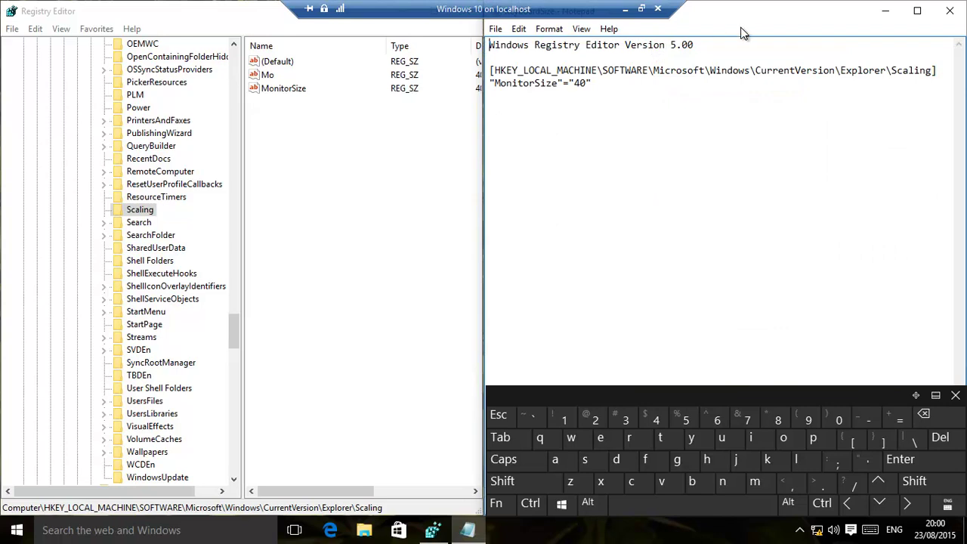
{"action": "left_click", "coordinate": [950, 11]}
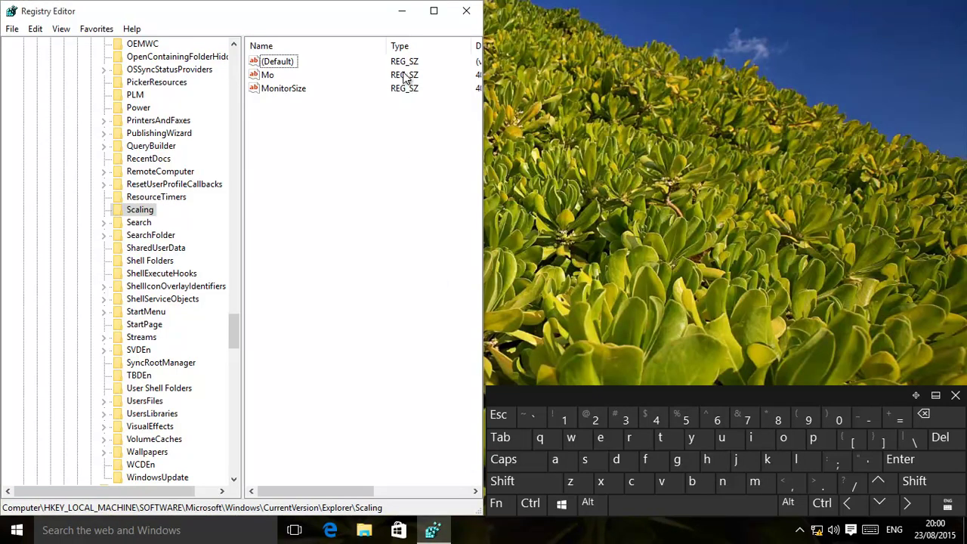
{"action": "left_click", "coordinate": [402, 11]}
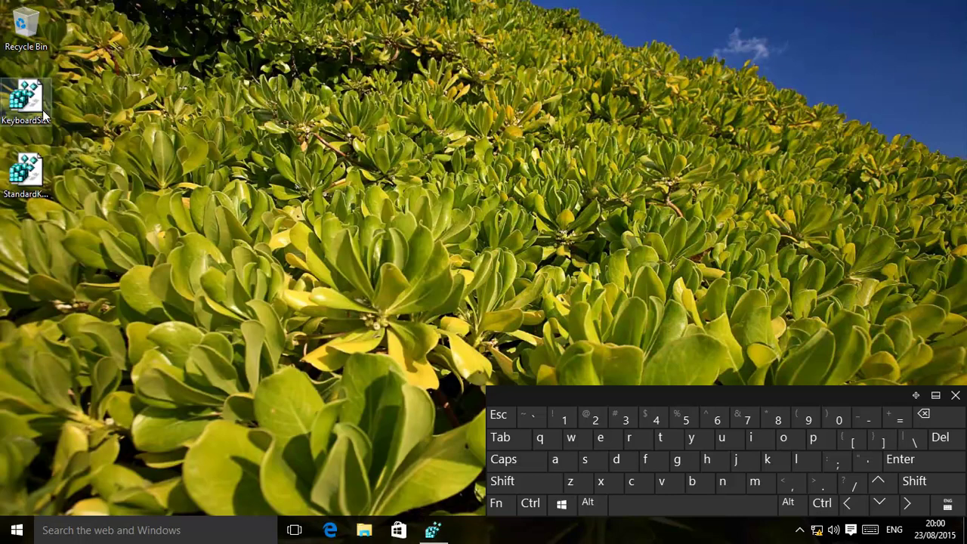
Open the StandardKeyboard file for editing and arrange it side by side with Registry Editor.
{"action": "right_click", "coordinate": [33, 170]}
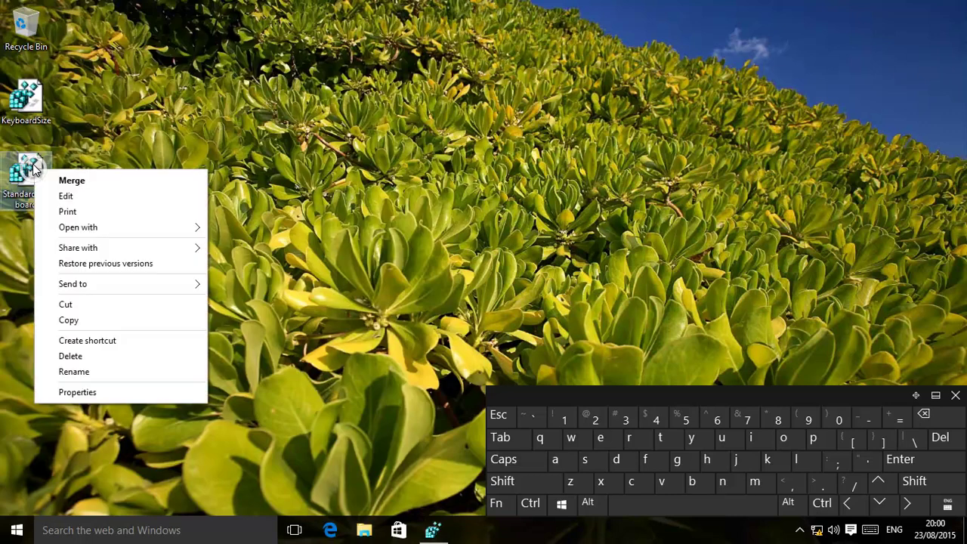
{"action": "left_click", "coordinate": [67, 196]}
{"action": "left_click_drag", "start_coordinate": [529, 122], "coordinate": [966, 106]}
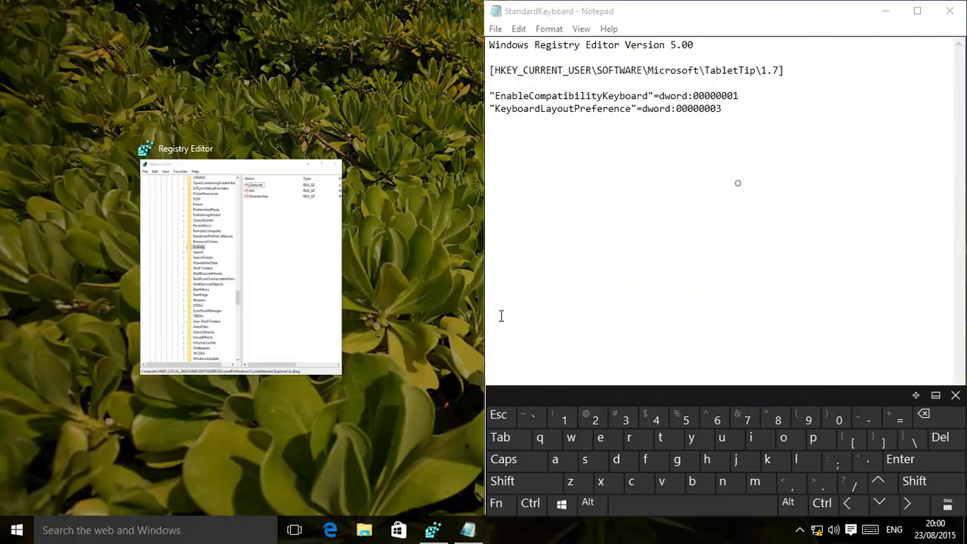
{"action": "left_click", "coordinate": [501, 315]}
{"action": "left_click", "coordinate": [437, 531]}
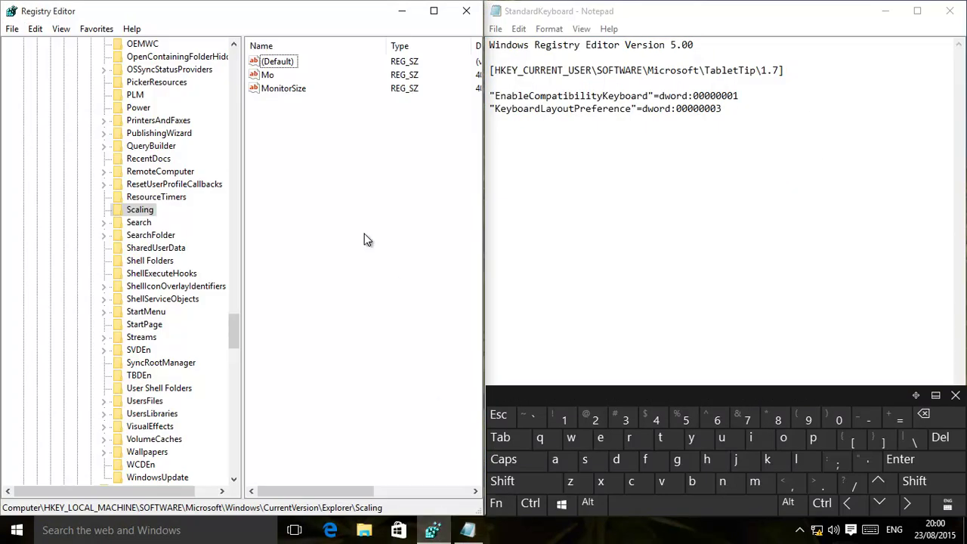
{"action": "left_click_drag", "start_coordinate": [233, 313], "coordinate": [215, 37]}
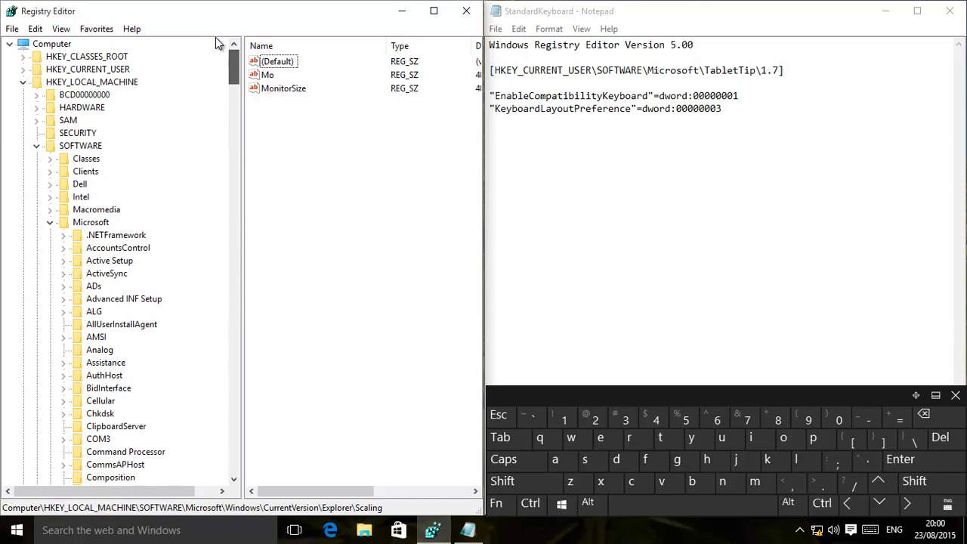
Go to HKEY_CURRENT_USER\SOFTWARE\Microsoft\TabletTip\1.7 in Registry Editor and examine the names and data of its values.
{"action": "left_click", "coordinate": [23, 82]}
{"action": "left_click", "coordinate": [22, 70]}
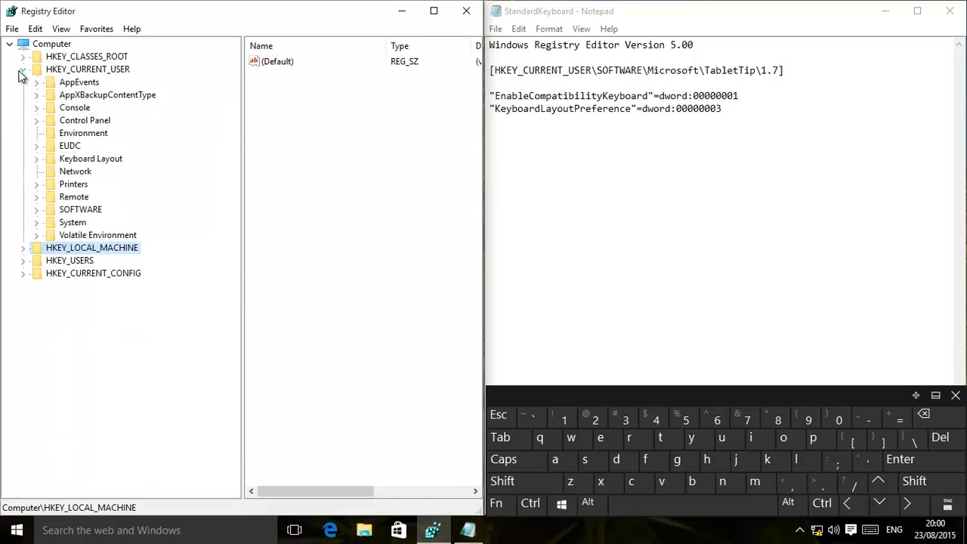
{"action": "left_click", "coordinate": [38, 210]}
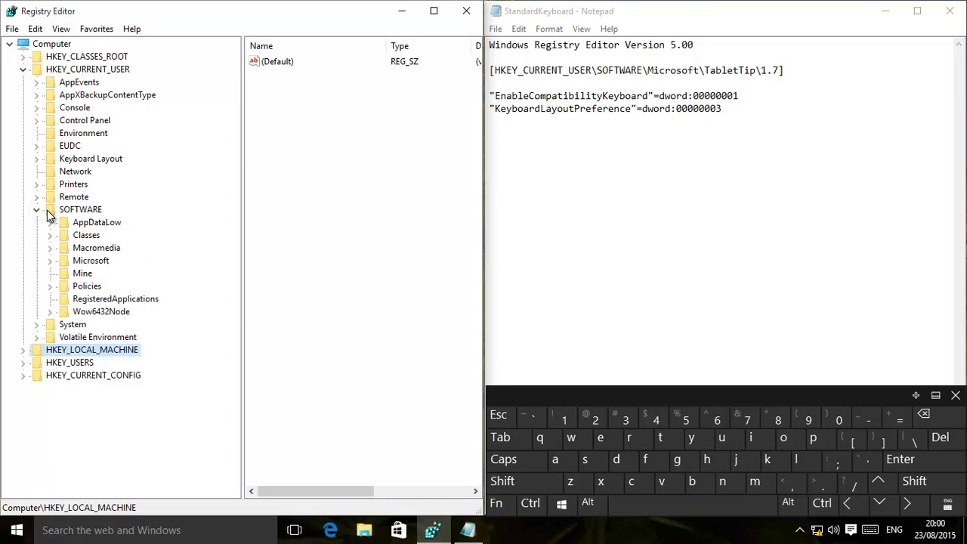
{"action": "left_click", "coordinate": [50, 261]}
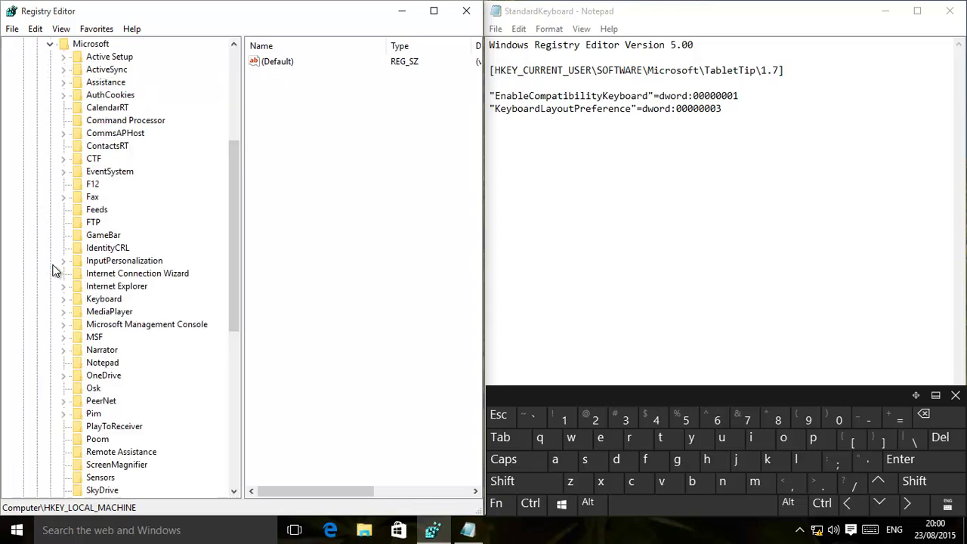
{"action": "left_click_drag", "start_coordinate": [235, 233], "coordinate": [228, 349]}
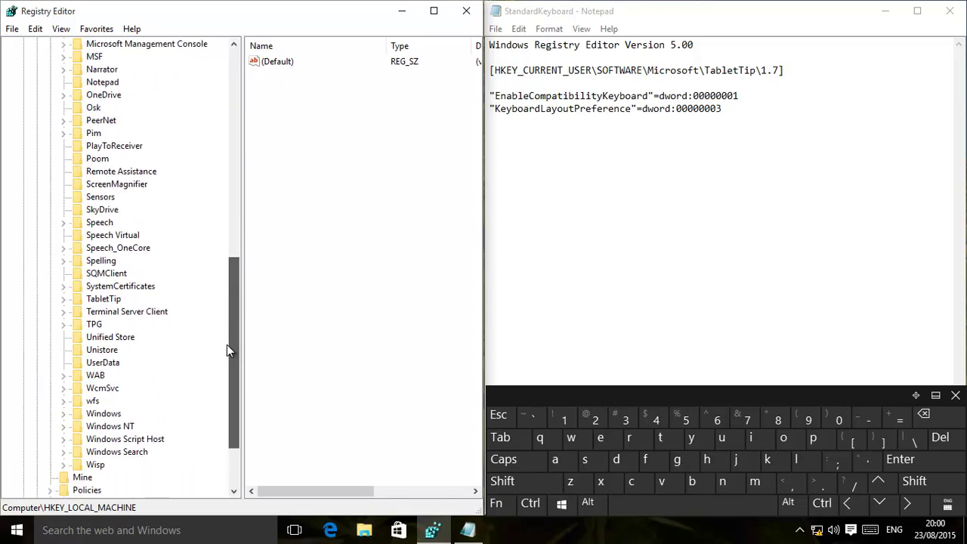
{"action": "left_click", "coordinate": [64, 299]}
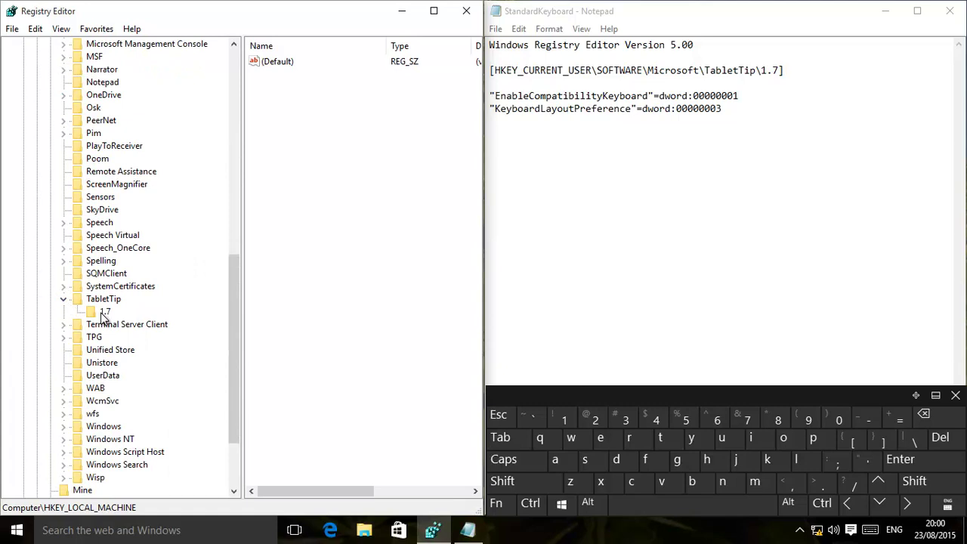
{"action": "left_click", "coordinate": [106, 312]}
{"action": "left_click_drag", "start_coordinate": [323, 491], "coordinate": [352, 491]}
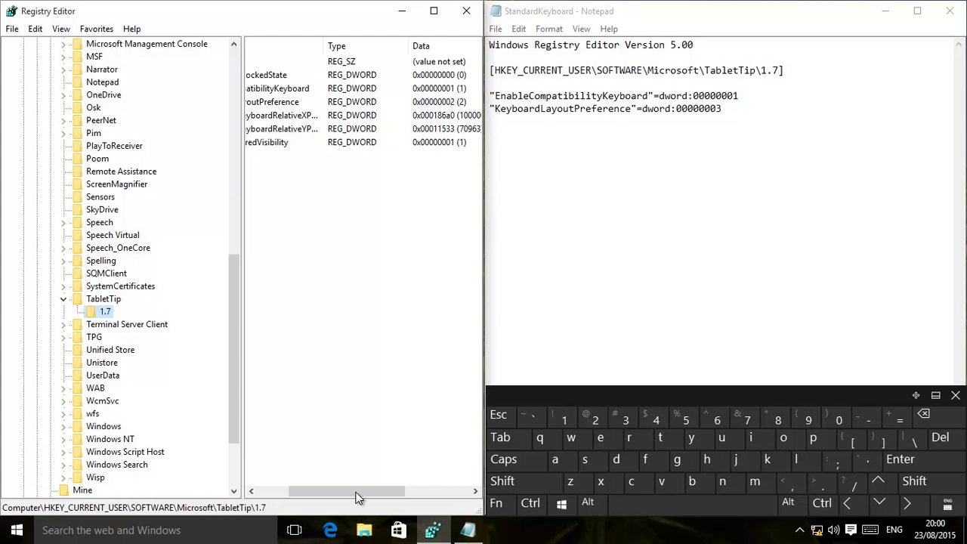
{"action": "left_click_drag", "start_coordinate": [345, 492], "coordinate": [295, 499]}
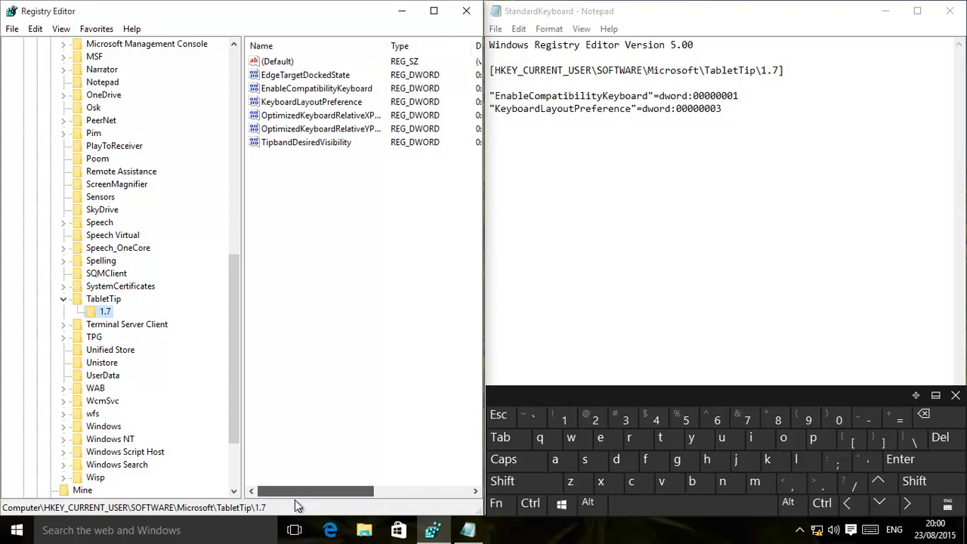
Add a new DWORD (32-bit) value to the TabletTip\1.7 key, keeping its default name.
{"action": "right_click", "coordinate": [106, 314]}
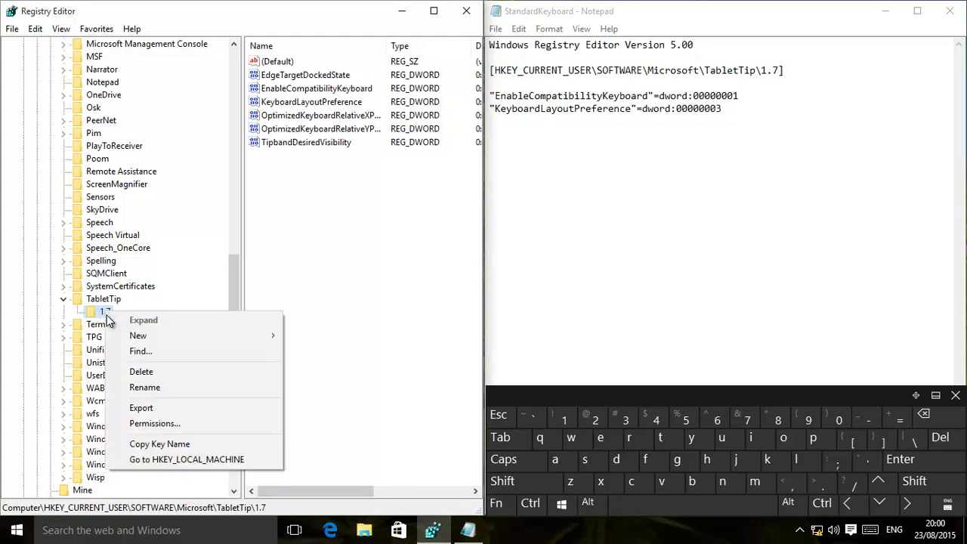
{"action": "mouse_move", "coordinate": [155, 335]}
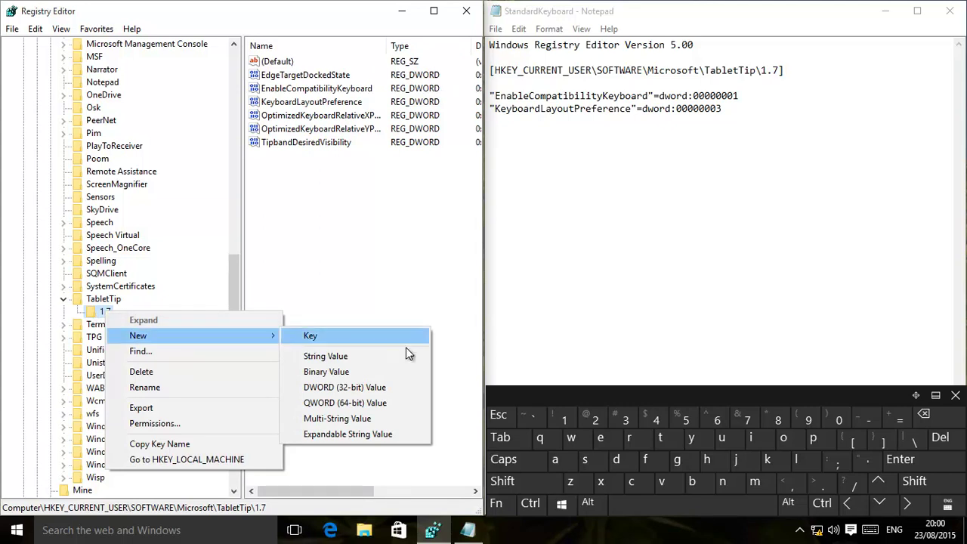
{"action": "left_click", "coordinate": [378, 388]}
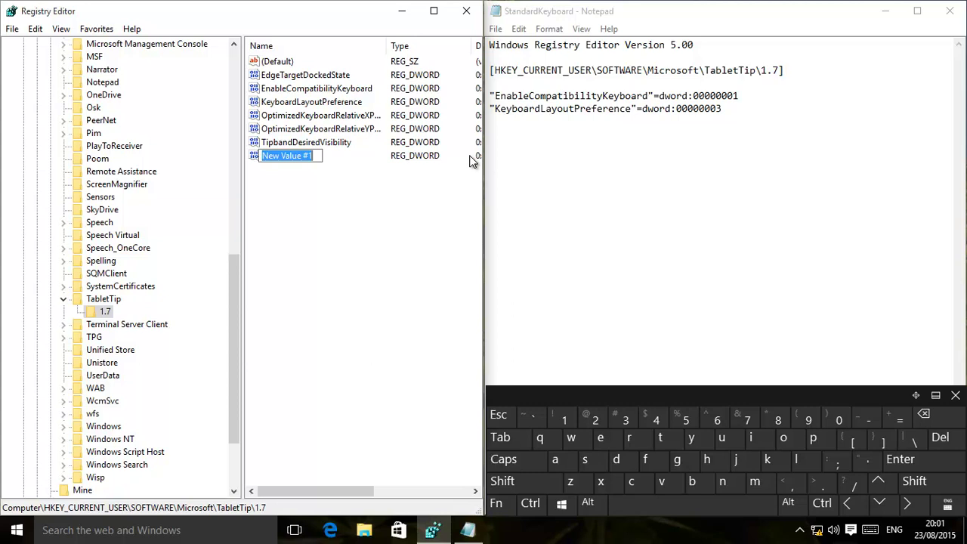
{"action": "key", "text": "Return"}
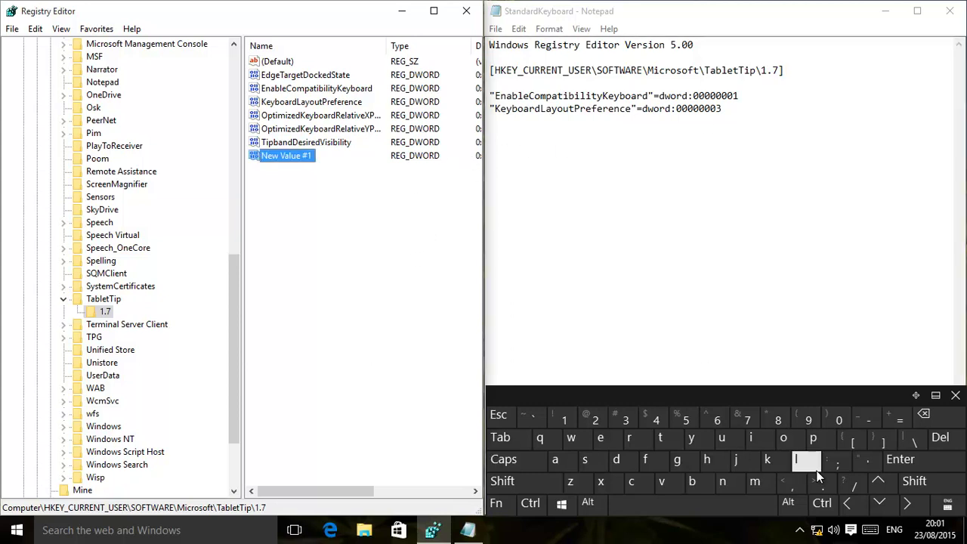
Check the touch keyboard's layout options, and clear the desktop by minimizing Registry Editor and closing the StandardKeyboard file.
{"action": "left_click", "coordinate": [948, 510]}
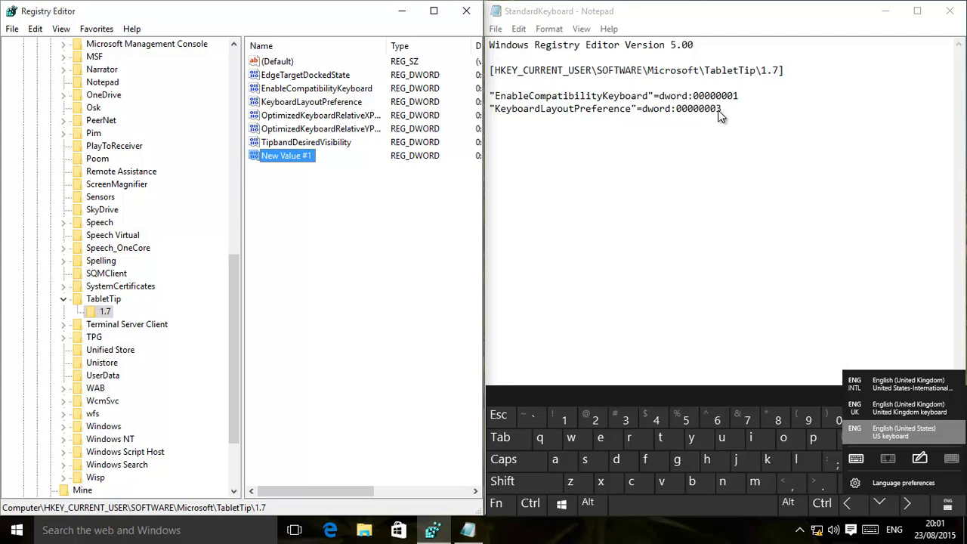
{"action": "left_click", "coordinate": [402, 10]}
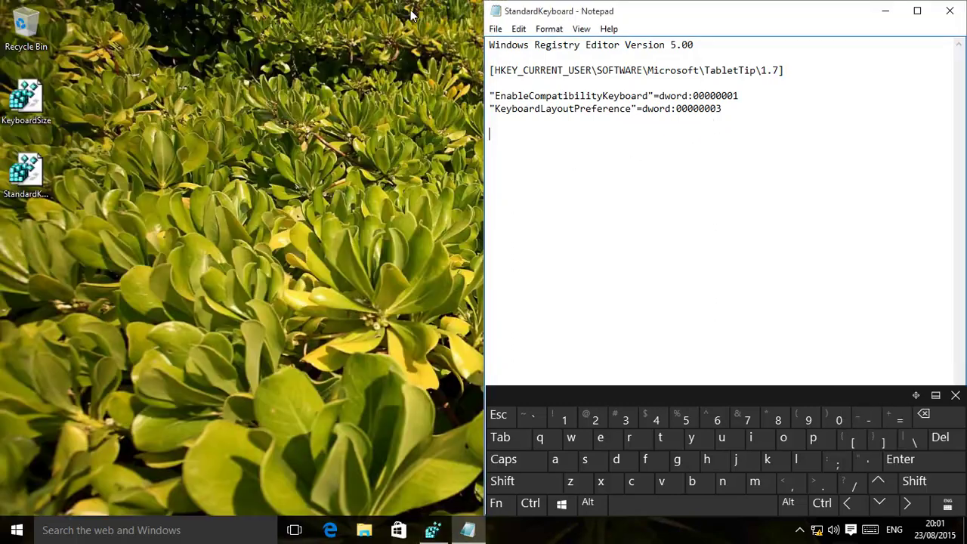
{"action": "left_click", "coordinate": [951, 15]}
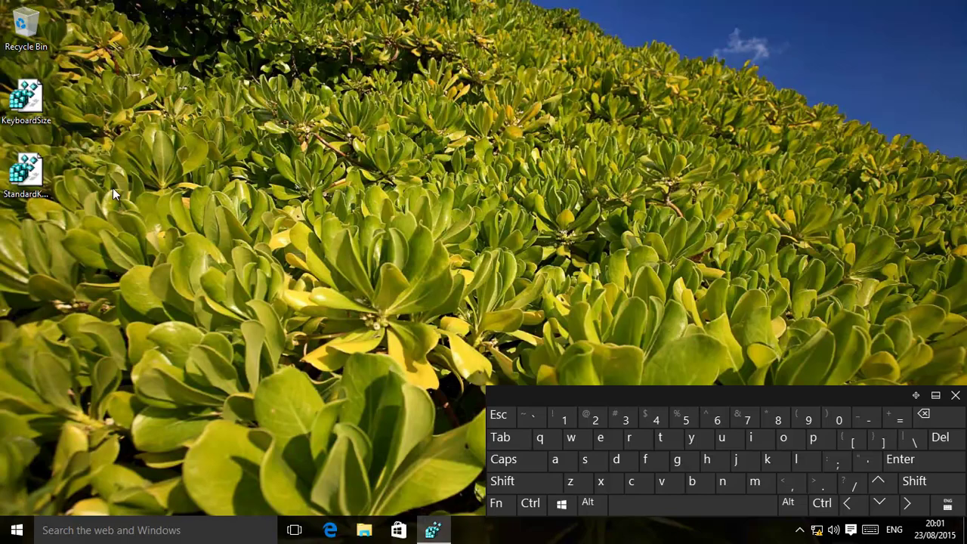
Merge the StandardKeyboard file from the desktop into the registry, allowing the changes and dismissing the import confirmation.
{"action": "double_click", "coordinate": [30, 175]}
{"action": "left_click", "coordinate": [545, 287]}
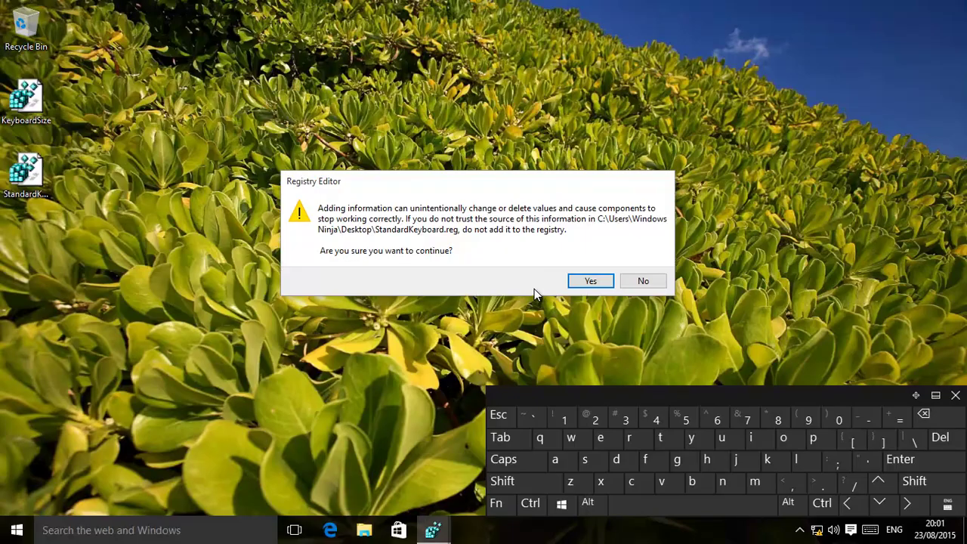
{"action": "left_click", "coordinate": [579, 285]}
{"action": "left_click", "coordinate": [625, 271]}
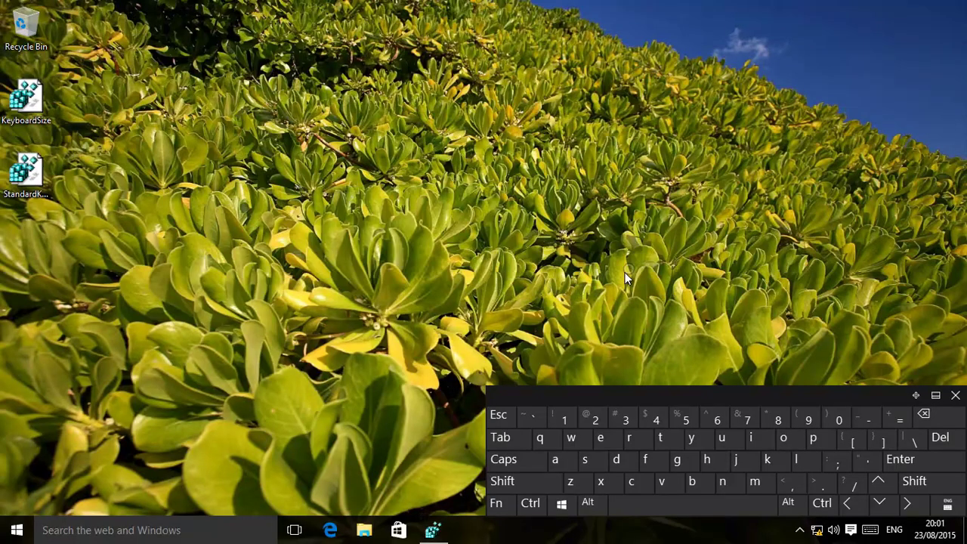
Open the StandardKeyboard file for editing to review its registry entries, and close it without changes.
{"action": "right_click", "coordinate": [35, 173]}
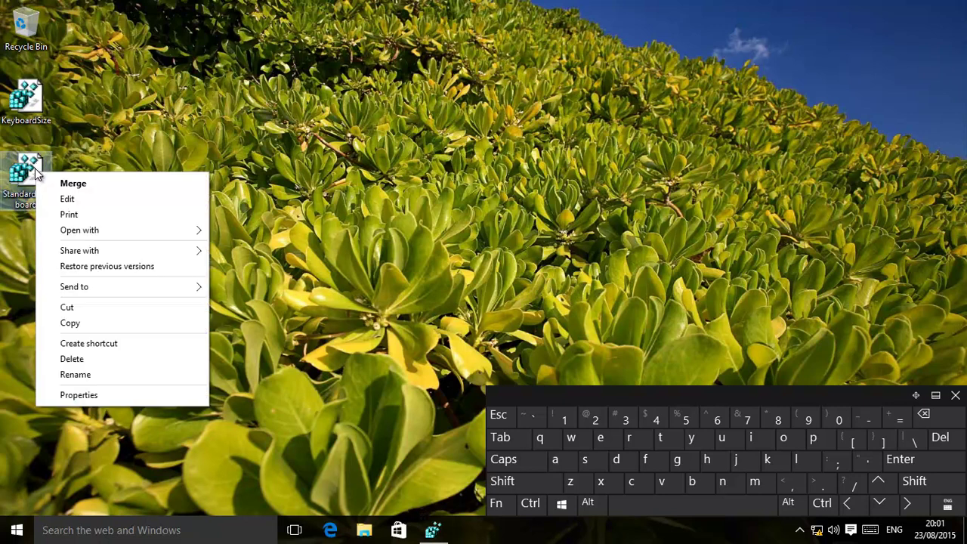
{"action": "left_click", "coordinate": [75, 199]}
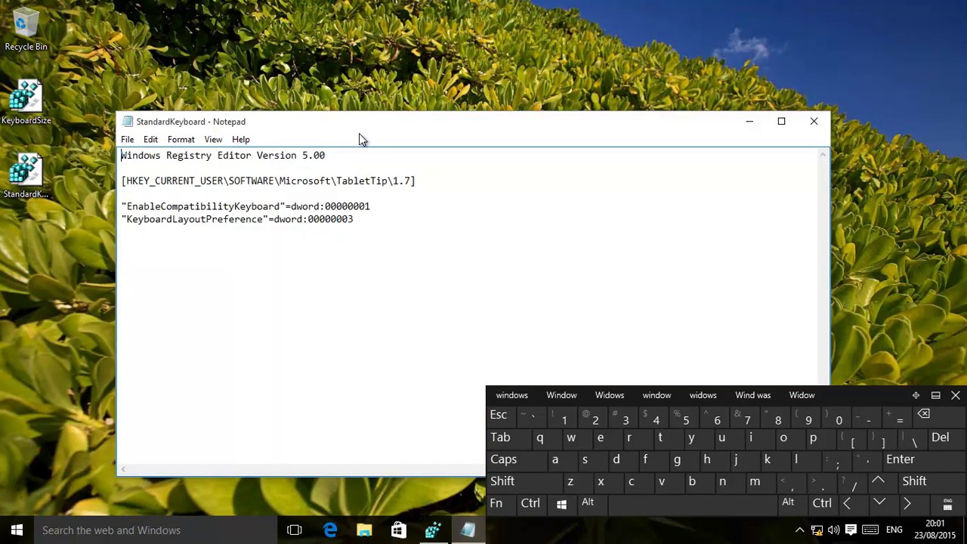
{"action": "left_click", "coordinate": [816, 127]}
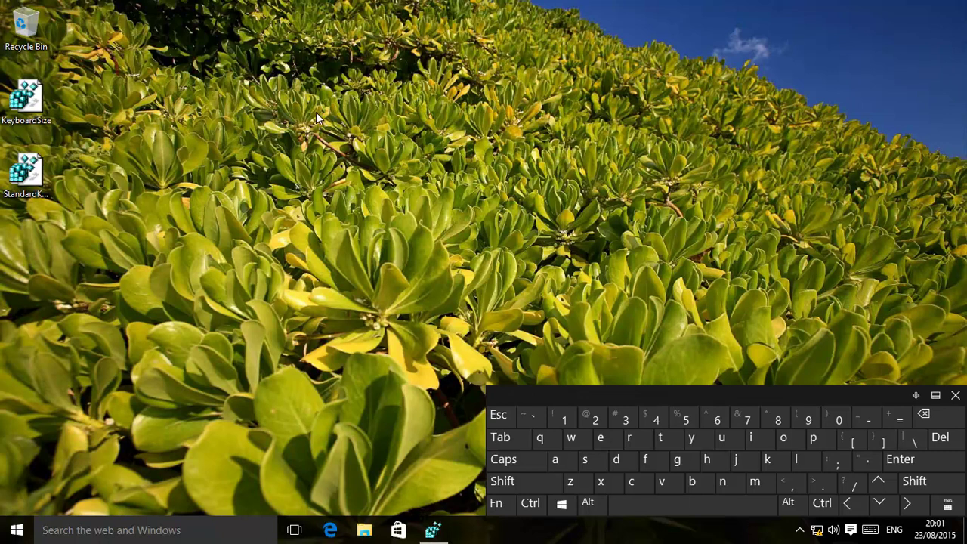